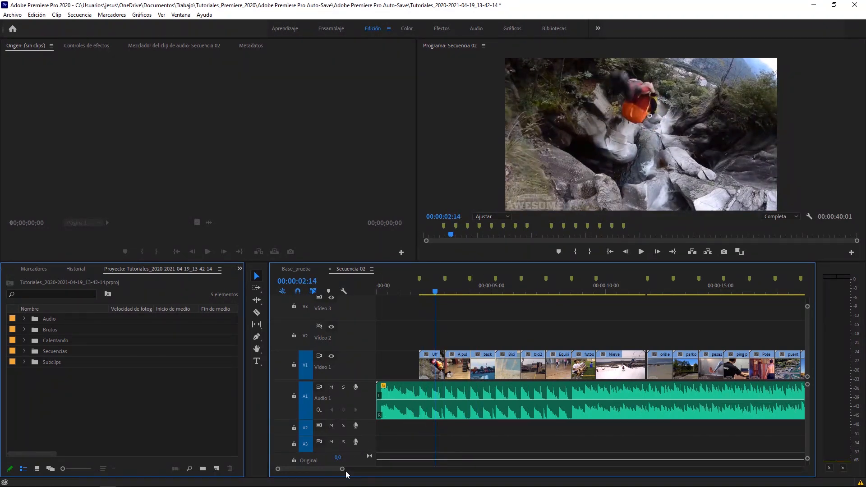
- Play Secuencia 02 from 00:00:02:14 through the A pulso clip to check its cuts against the music
{"action": "left_click_drag", "start_coordinate": [343, 470], "coordinate": [302, 472]}
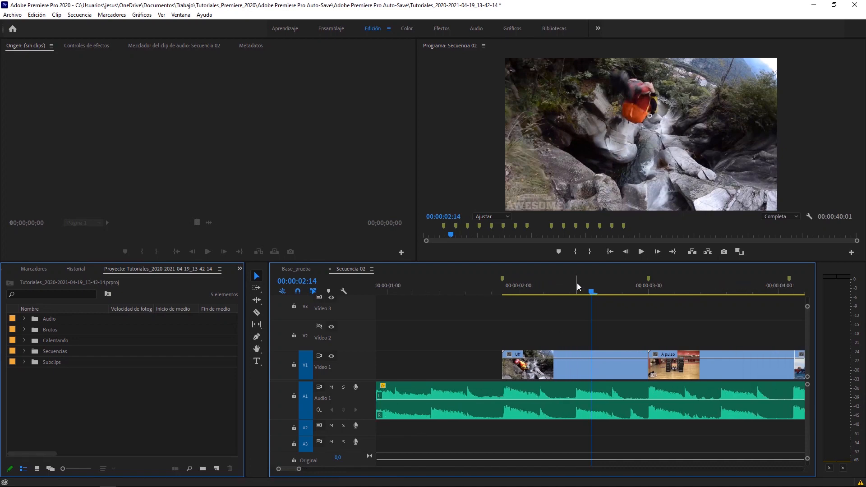
{"action": "key", "text": "space"}
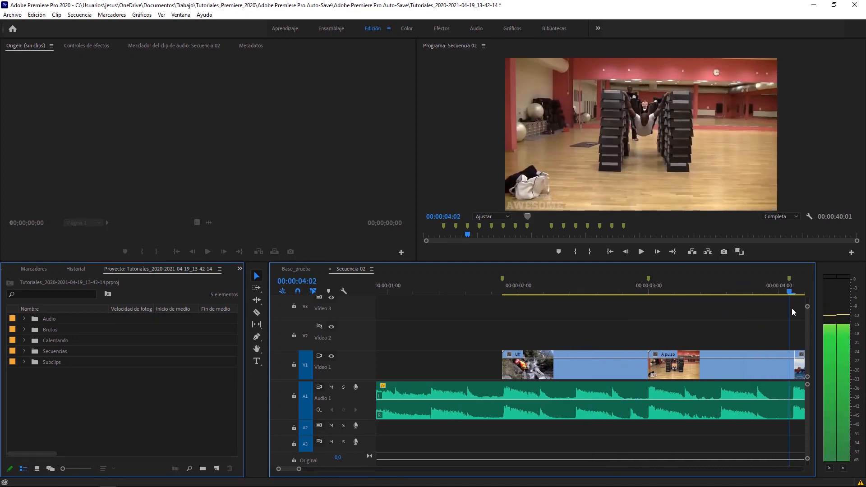
{"action": "key", "text": "space"}
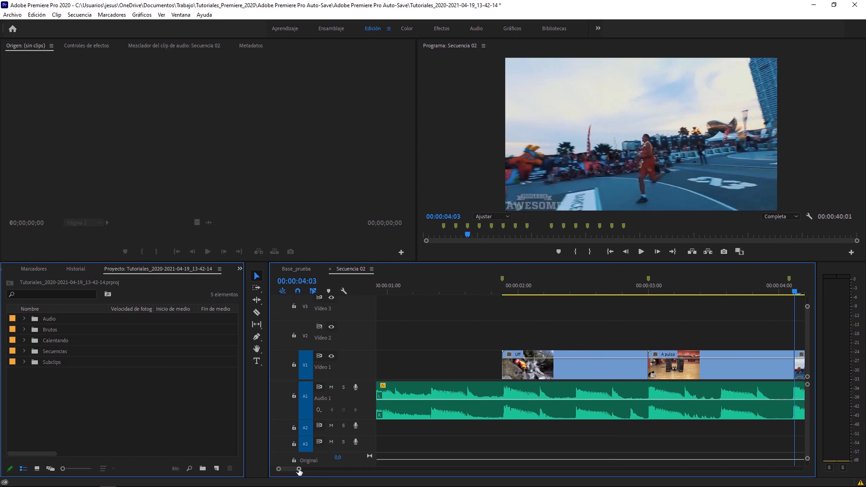
- Shorten the end of the Equilibrio bicis clip and refit the futbol clip, by way of Video 2, to fill the space up to Nieve
{"action": "left_click_drag", "start_coordinate": [299, 471], "coordinate": [291, 472]}
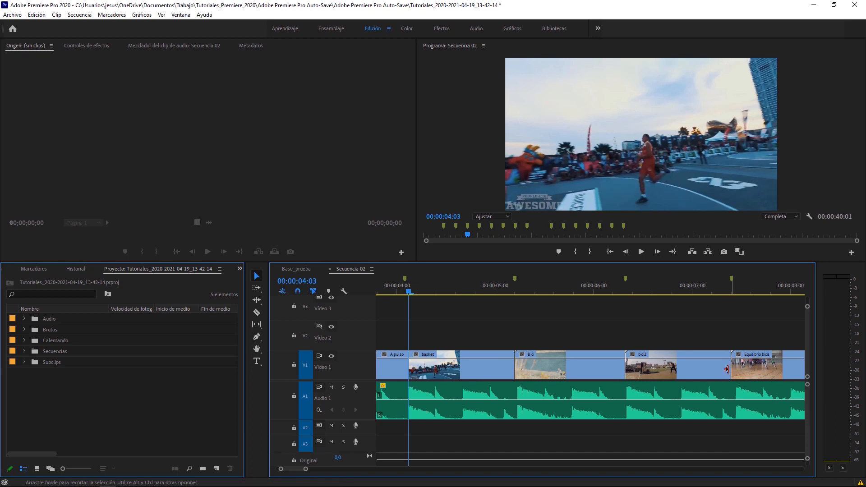
{"action": "left_click_drag", "start_coordinate": [296, 470], "coordinate": [299, 472]}
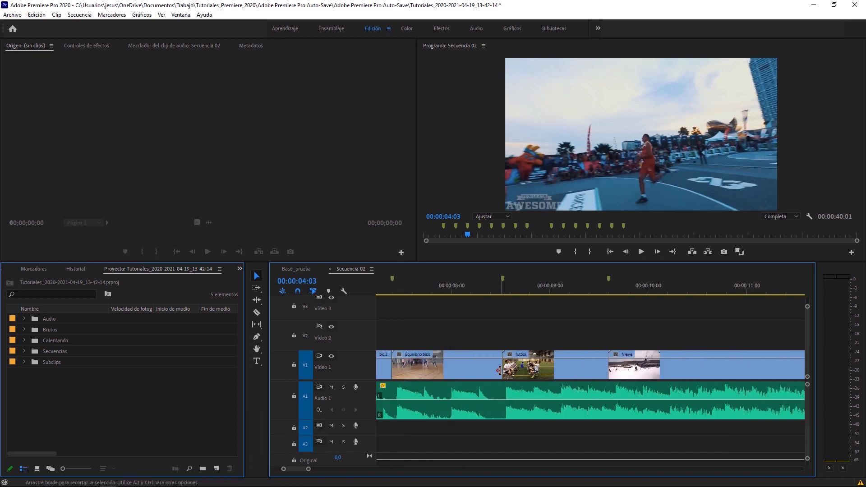
{"action": "left_click_drag", "start_coordinate": [498, 366], "coordinate": [512, 343]}
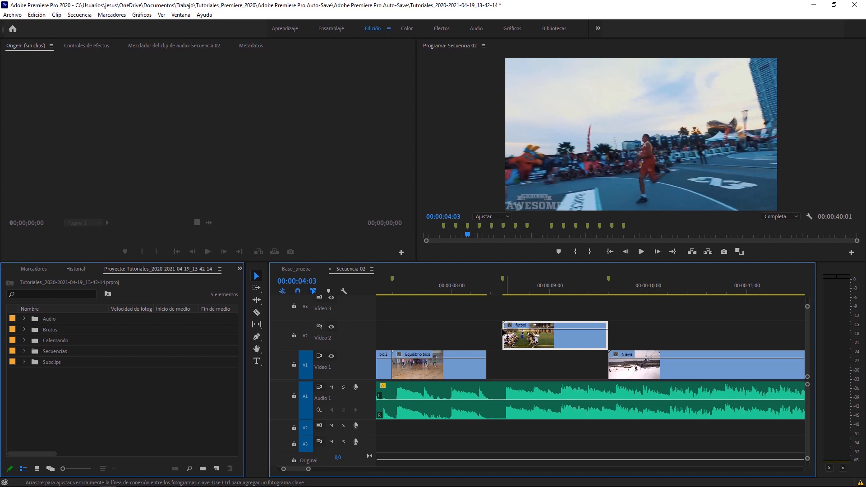
{"action": "left_click", "coordinate": [503, 292]}
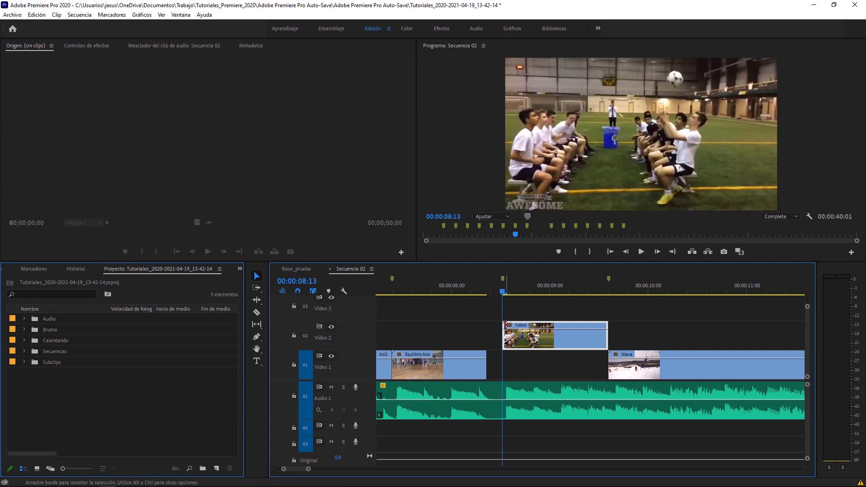
{"action": "left_click_drag", "start_coordinate": [504, 334], "coordinate": [580, 366]}
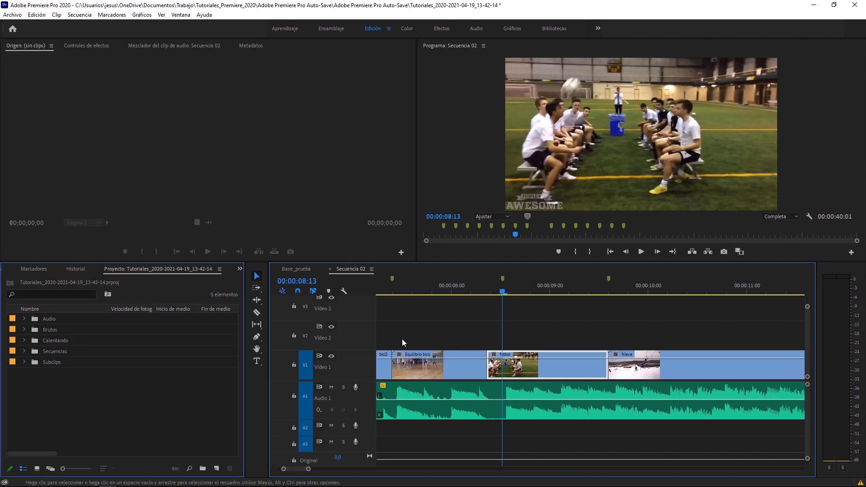
- Play the sequence from 00:00:07:07 across the Equilibrio bicis to futbol cut to check it against the music
{"action": "left_click_drag", "start_coordinate": [500, 288], "coordinate": [410, 299]}
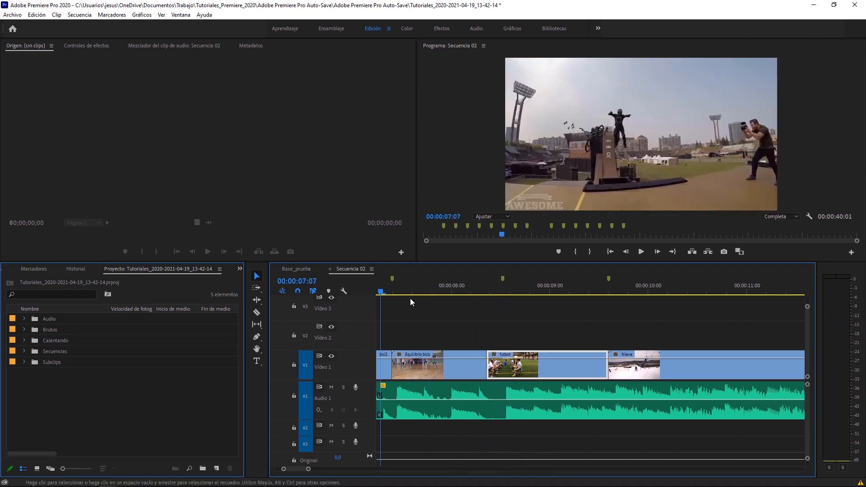
{"action": "key", "text": "space"}
{"action": "key", "text": "space"}
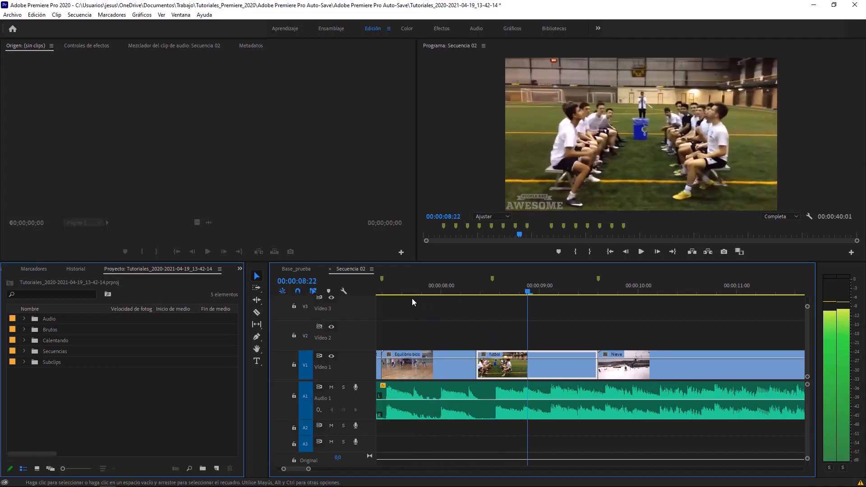
- Roll the cut between Equilibrio bicis and futbol to the music beat at 00:00:08:14 using the Rolling Edit tool
{"action": "left_click_drag", "start_coordinate": [520, 291], "coordinate": [497, 296]}
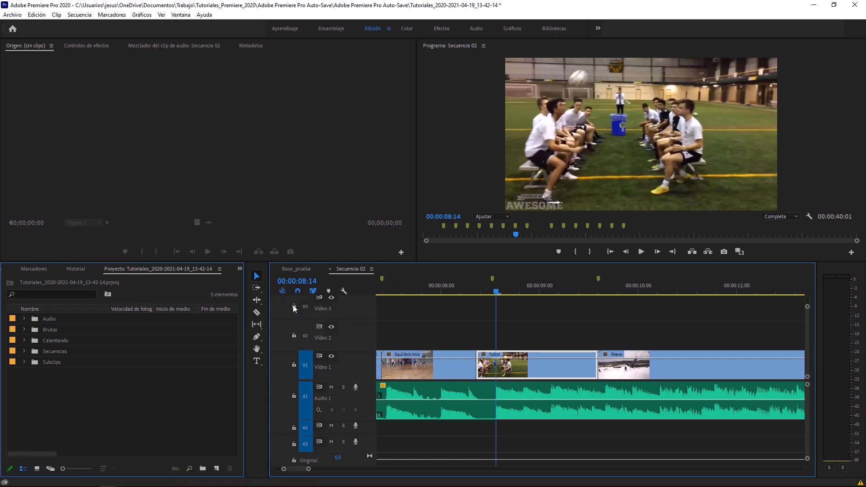
{"action": "left_click", "coordinate": [257, 300]}
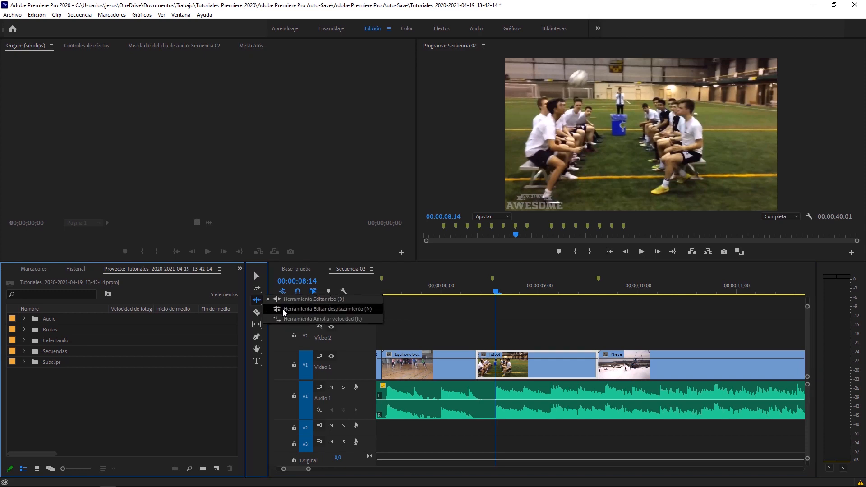
{"action": "left_click", "coordinate": [284, 311]}
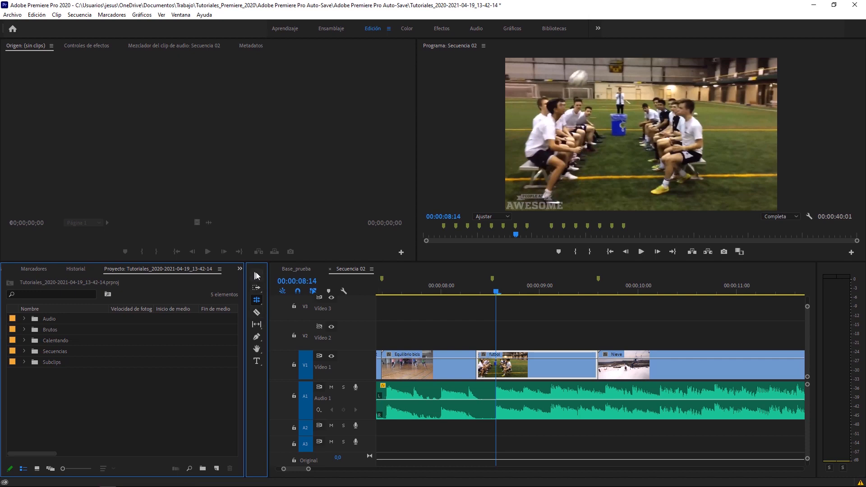
{"action": "key", "text": "v"}
{"action": "mouse_move", "coordinate": [477, 364]}
{"action": "left_mouse_down"}
{"action": "mouse_move", "coordinate": [498, 372]}
{"action": "mouse_move", "coordinate": [476, 367]}
{"action": "left_mouse_up"}
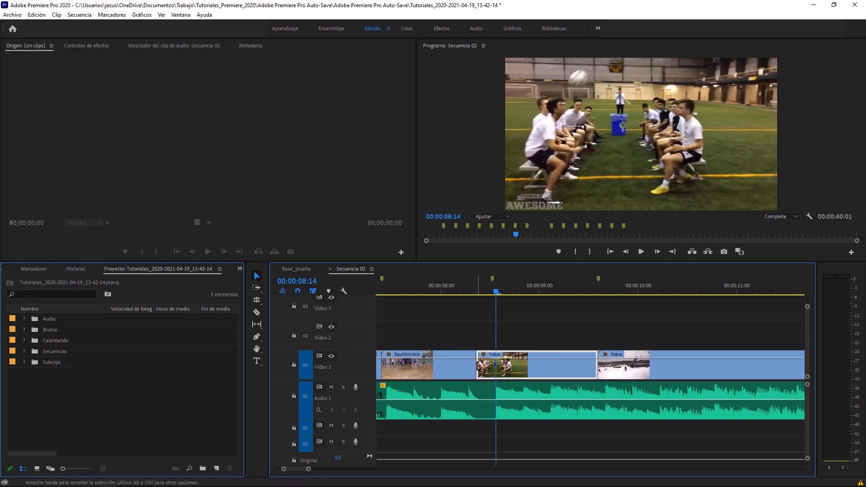
{"action": "left_click", "coordinate": [478, 367]}
{"action": "left_click", "coordinate": [260, 301]}
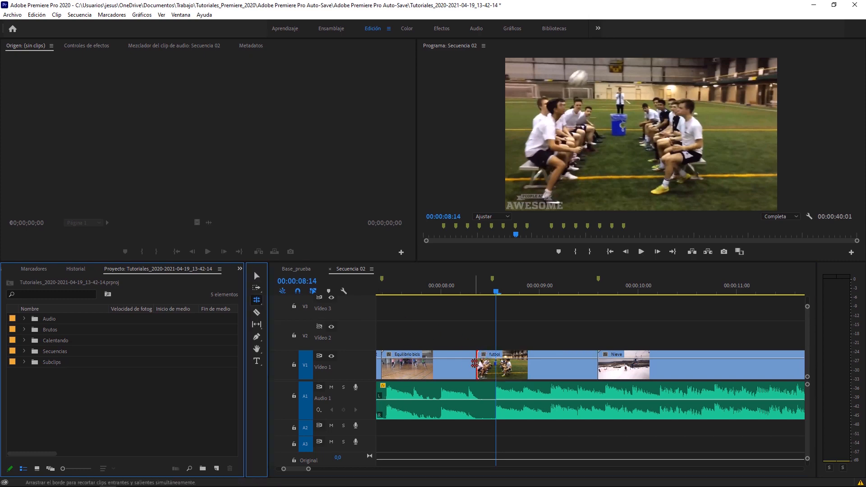
{"action": "left_click_drag", "start_coordinate": [475, 363], "coordinate": [496, 366]}
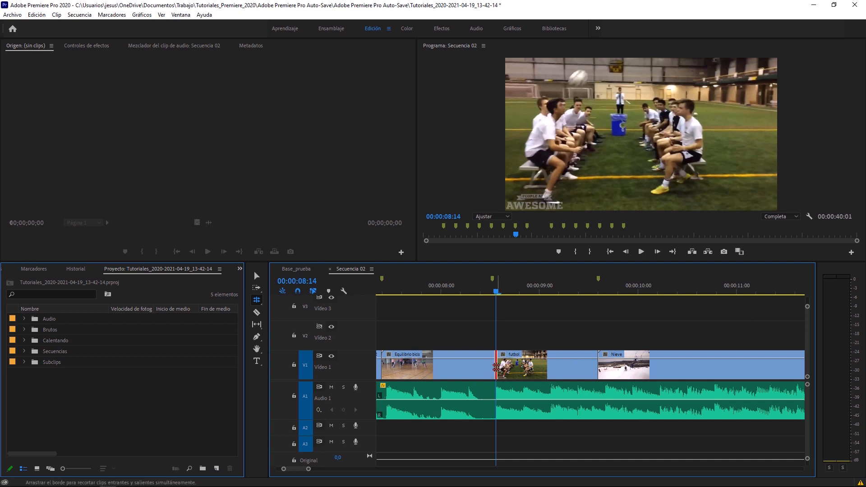
{"action": "left_click_drag", "start_coordinate": [496, 366], "coordinate": [539, 367]}
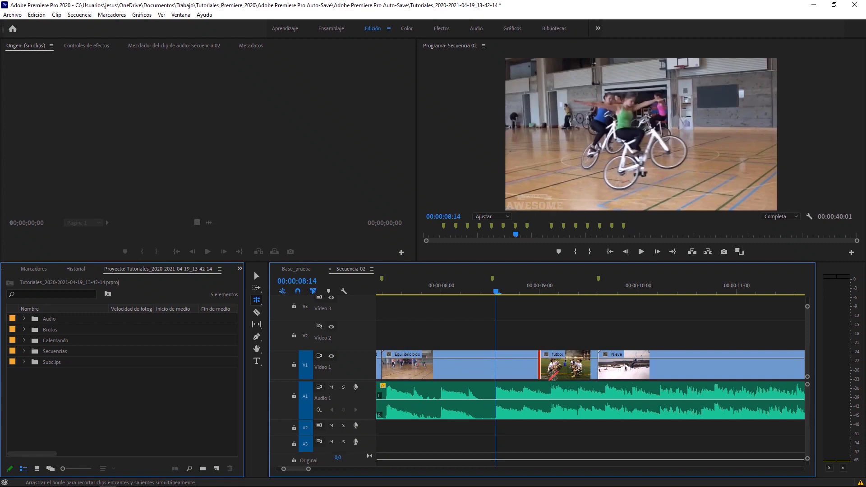
{"action": "left_click_drag", "start_coordinate": [540, 366], "coordinate": [501, 356]}
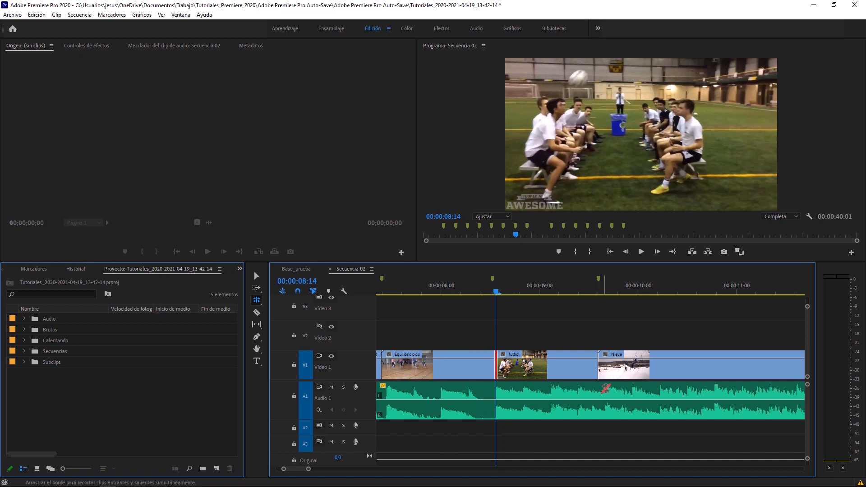
- Roll the futbol–Nieve, bici2–Equilibrio bicis and basket–Bici cuts slightly later to align them with the beats in the audio waveform
{"action": "left_click", "coordinate": [597, 366]}
{"action": "left_click_drag", "start_coordinate": [597, 367], "coordinate": [606, 367]}
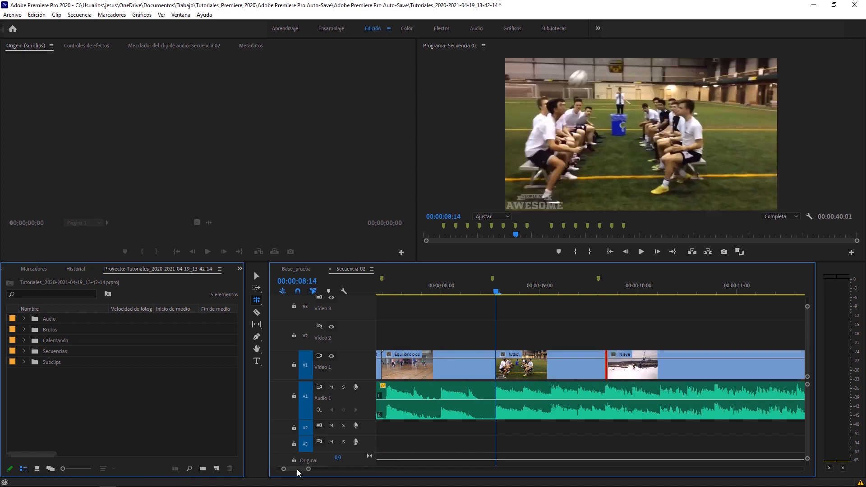
{"action": "left_click_drag", "start_coordinate": [297, 469], "coordinate": [295, 470]}
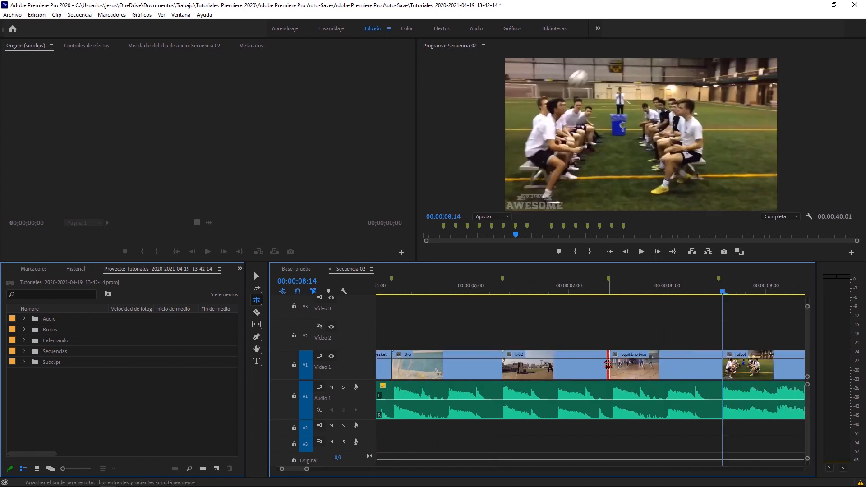
{"action": "left_click_drag", "start_coordinate": [608, 364], "coordinate": [612, 365]}
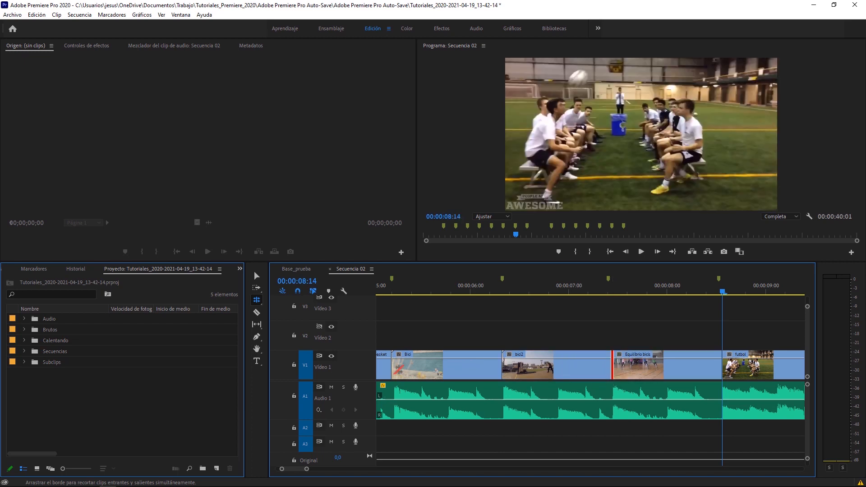
{"action": "left_click_drag", "start_coordinate": [393, 368], "coordinate": [397, 368]}
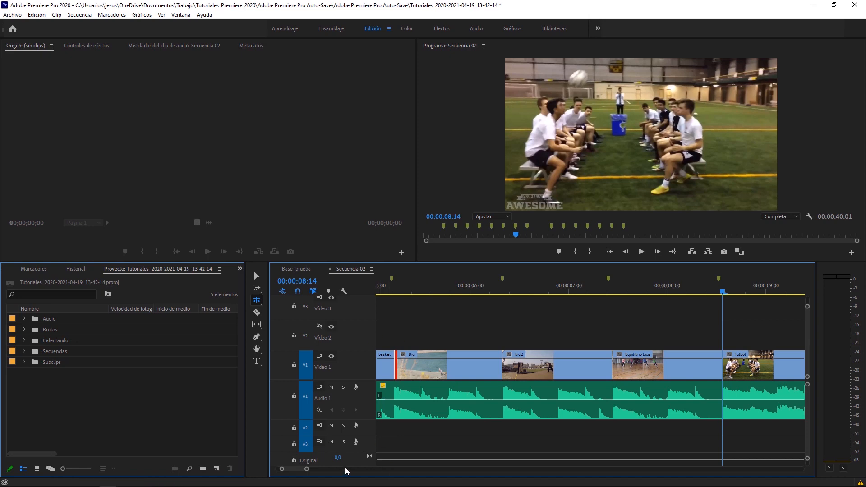
- Play the sequence up to the futbol clip to check the adjusted cuts against the music
{"action": "left_click_drag", "start_coordinate": [308, 470], "coordinate": [324, 469]}
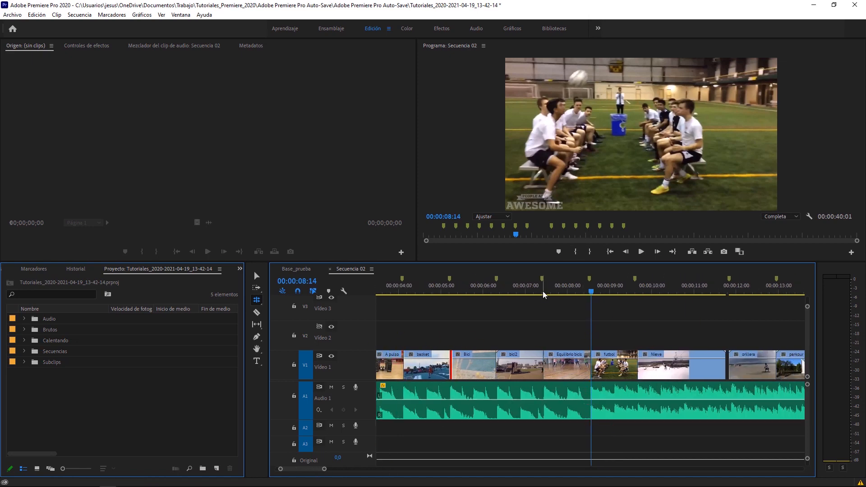
{"action": "left_click", "coordinate": [386, 289]}
{"action": "left_click", "coordinate": [641, 252]}
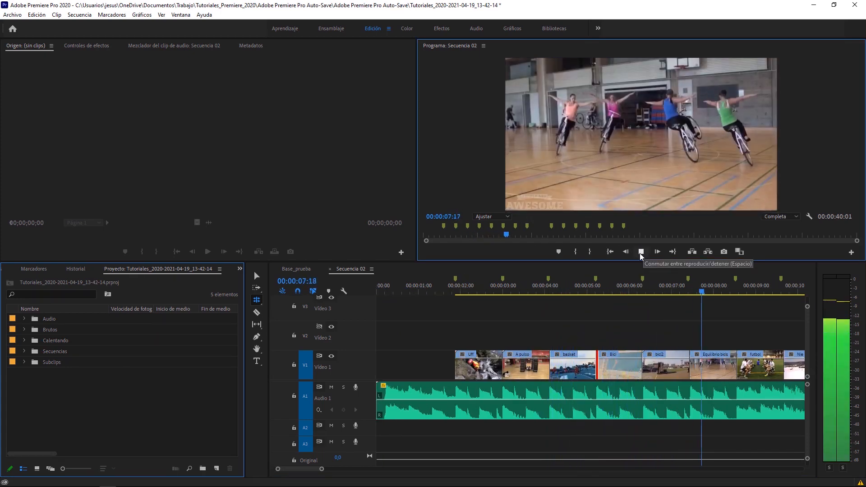
{"action": "left_click", "coordinate": [641, 252]}
{"action": "scroll", "coordinate": [408, 364], "scroll_direction": "down", "scroll_amount": 1}
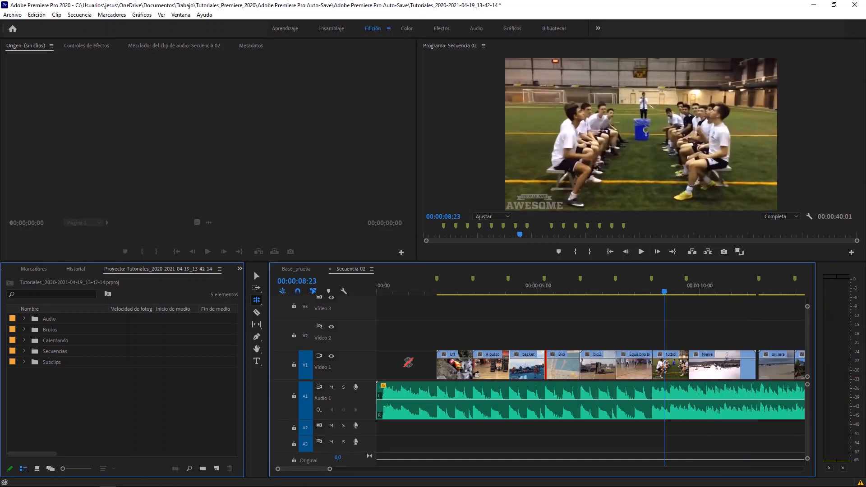
- Move the basket clip up to Video 2 with its end extended over the following clips, and scrub to its jump at 00:00:07:00
{"action": "left_click_drag", "start_coordinate": [453, 293], "coordinate": [532, 305]}
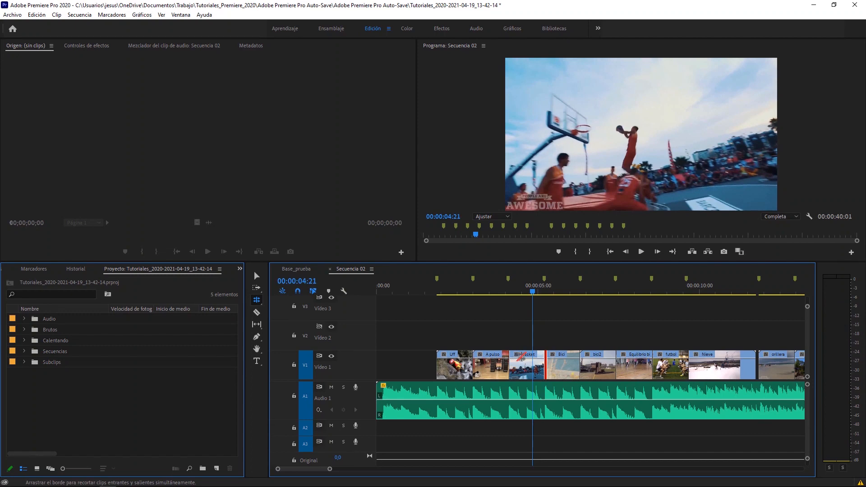
{"action": "left_click", "coordinate": [257, 275]}
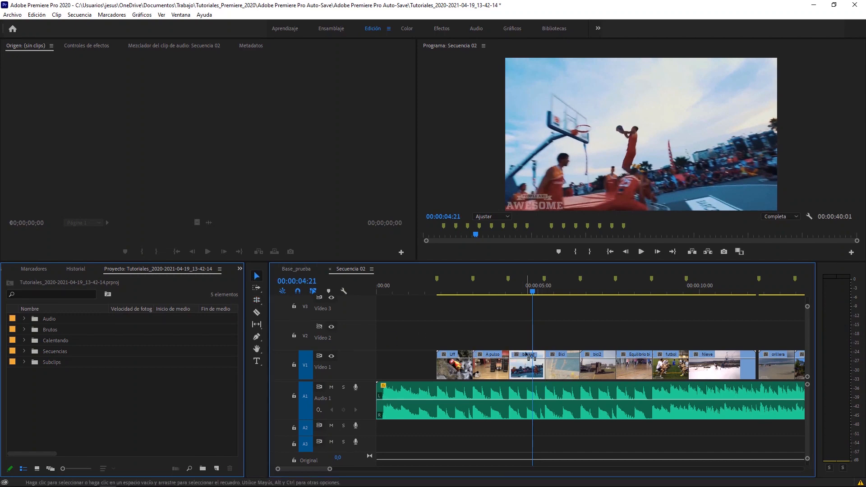
{"action": "left_click_drag", "start_coordinate": [541, 373], "coordinate": [673, 335]}
{"action": "left_click", "coordinate": [551, 292]}
{"action": "left_click_drag", "start_coordinate": [561, 292], "coordinate": [601, 300]}
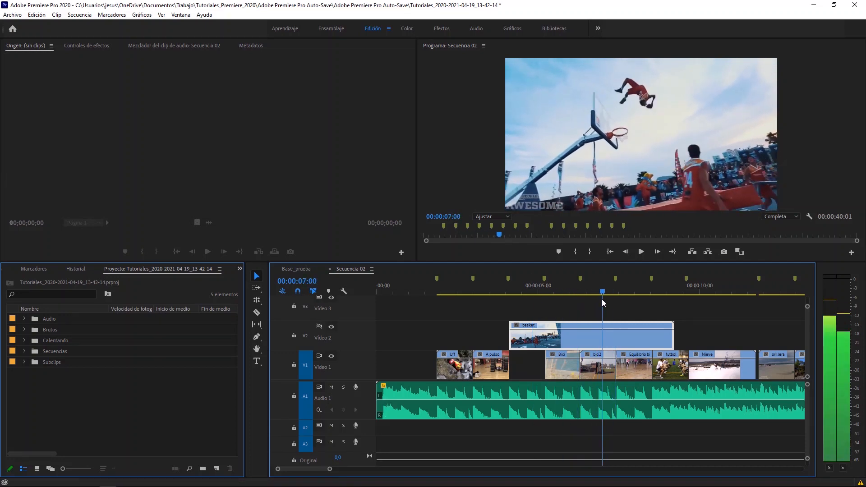
- Trim the start of the basket clip to the jump and move the clip into the gap before Bici on Video 1
{"action": "left_click_drag", "start_coordinate": [510, 336], "coordinate": [542, 346]}
{"action": "left_click_drag", "start_coordinate": [528, 339], "coordinate": [526, 365]}
{"action": "left_click_drag", "start_coordinate": [525, 291], "coordinate": [551, 307]}
- Undo the trial move and trims of the basket clip to restore its original place on Video 1
{"action": "key", "text": "ctrl+z"}
{"action": "key", "text": "ctrl+z"}
{"action": "key", "text": "ctrl+z"}
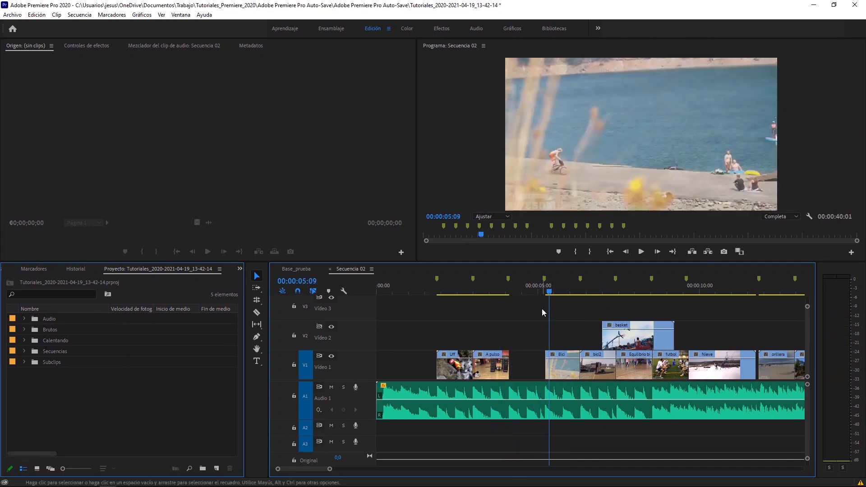
{"action": "key", "text": "ctrl+shift+z"}
{"action": "key", "text": "ctrl+shift+z"}
{"action": "key", "text": "ctrl+shift+z"}
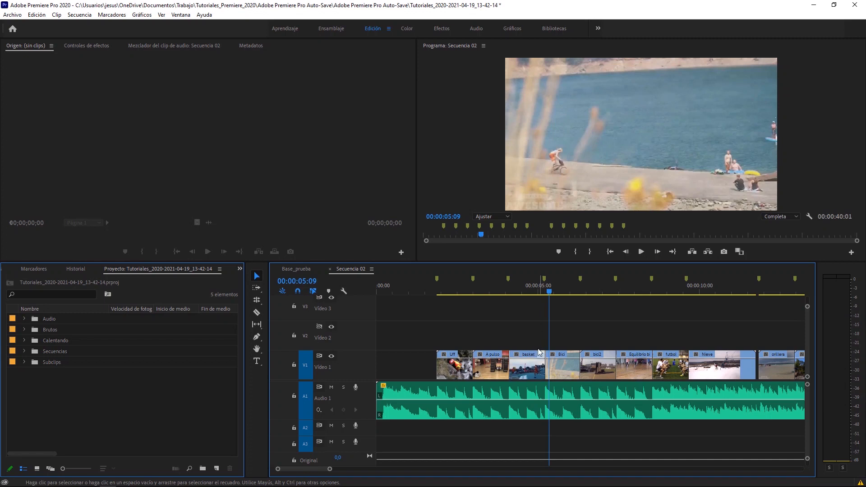
- Slip the footage inside the basket clip by -00:00:02:13 with the Slip tool so that the jump falls within the clip
{"action": "left_click_drag", "start_coordinate": [518, 291], "coordinate": [527, 292]}
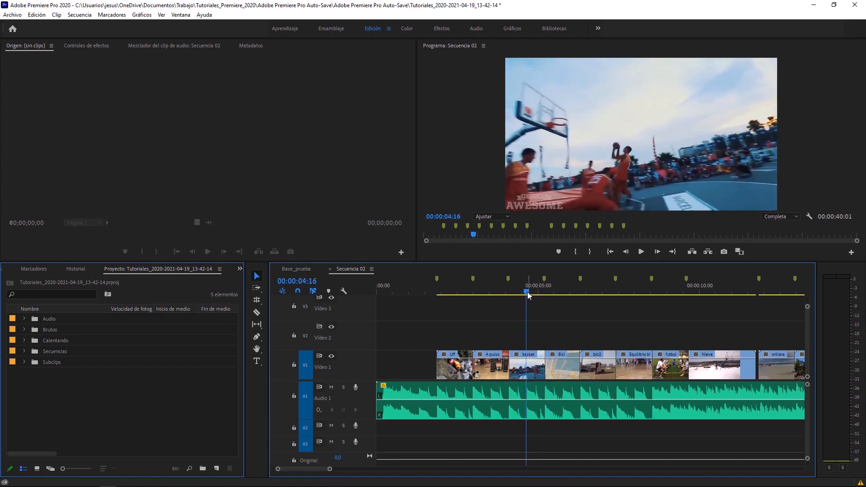
{"action": "left_click", "coordinate": [260, 328]}
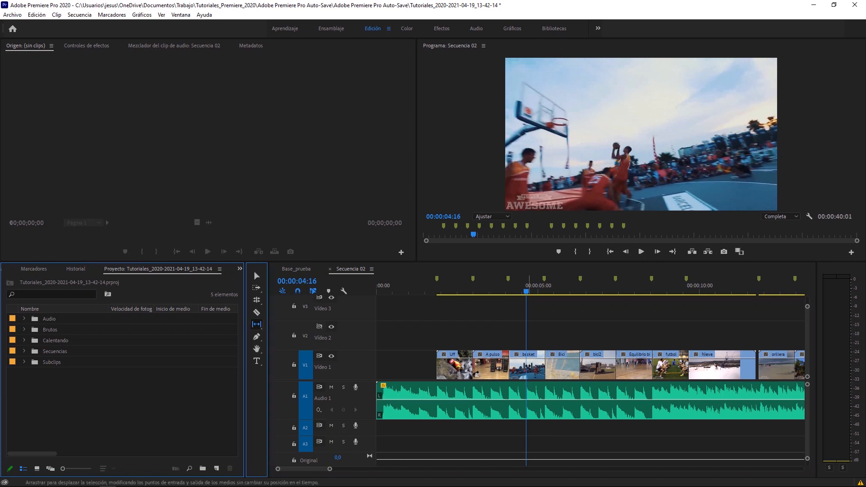
{"action": "left_click_drag", "start_coordinate": [527, 367], "coordinate": [525, 367]}
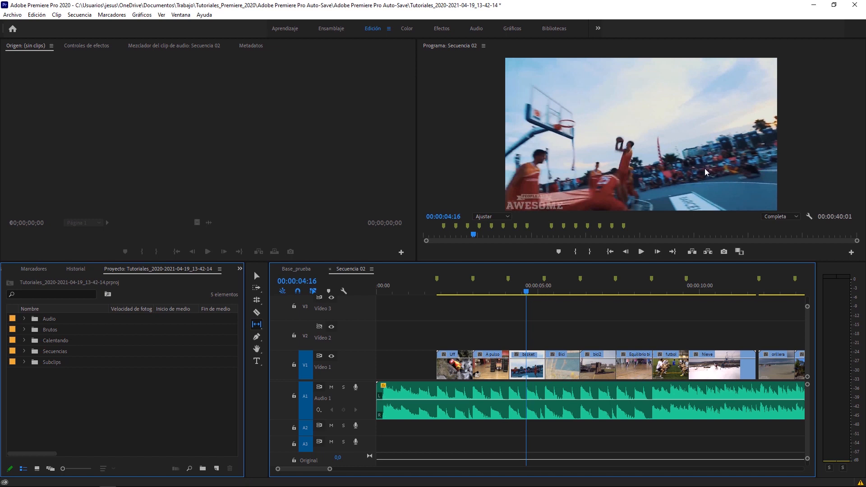
{"action": "left_click_drag", "start_coordinate": [529, 369], "coordinate": [446, 389]}
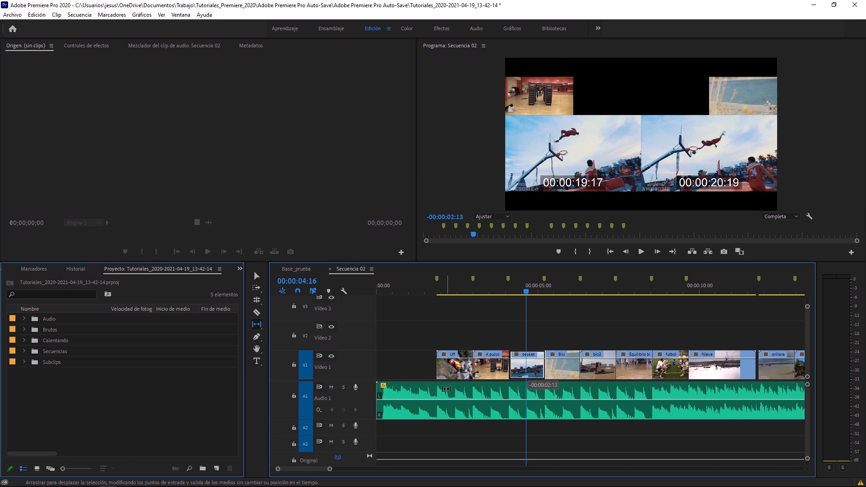
{"action": "left_click_drag", "start_coordinate": [446, 388], "coordinate": [446, 389]}
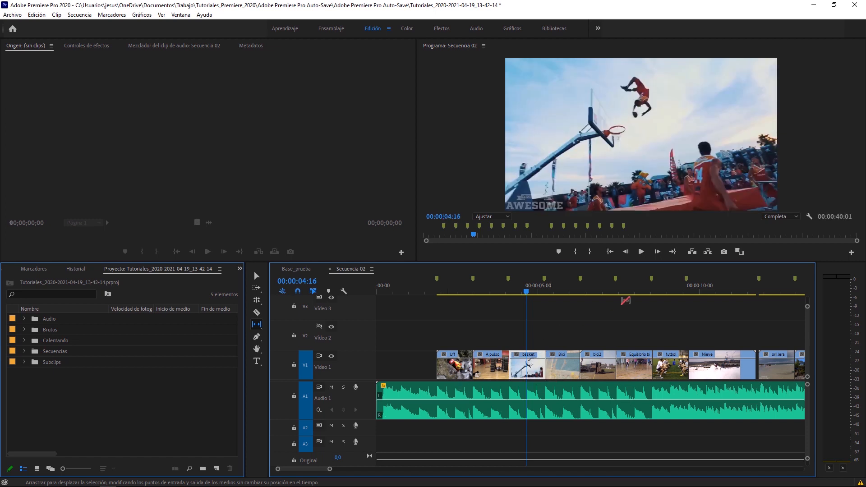
- Play the montage from 00:00:03:16 through the basket and Bici clips to check the slipped footage
{"action": "left_click_drag", "start_coordinate": [525, 294], "coordinate": [493, 292]}
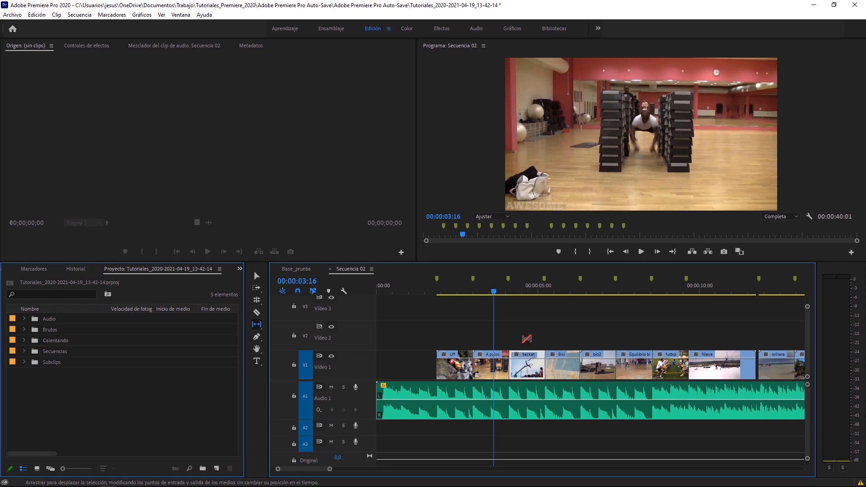
{"action": "left_click", "coordinate": [641, 252]}
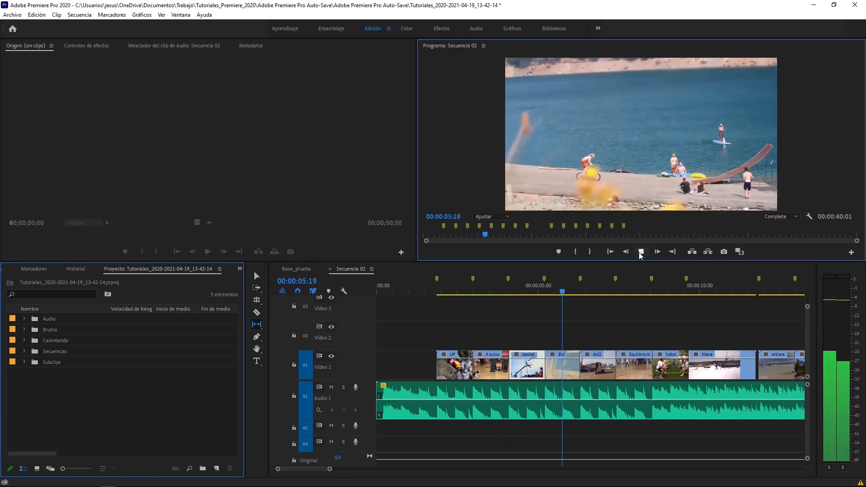
{"action": "left_click", "coordinate": [639, 252]}
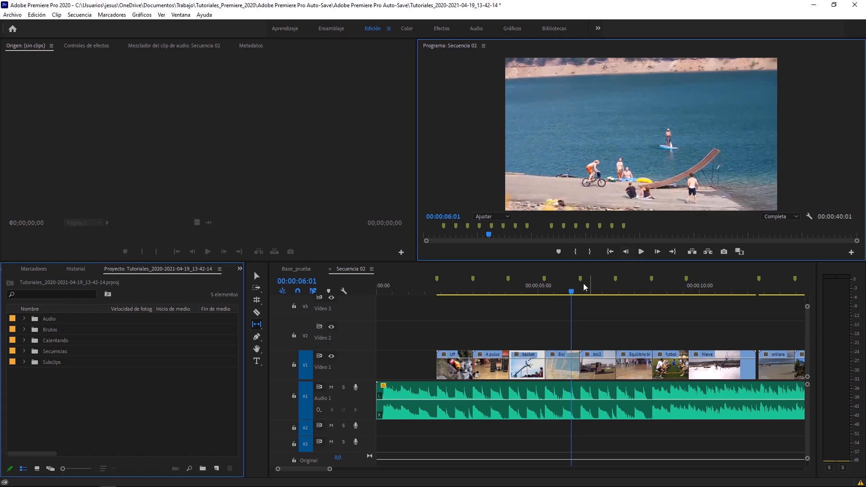
- Slip the footage inside the Bici clip with the Slip tool so that the mid-air bike jump falls at 00:00:05:23
{"action": "left_click", "coordinate": [547, 292]}
{"action": "left_click_drag", "start_coordinate": [542, 298], "coordinate": [568, 299]}
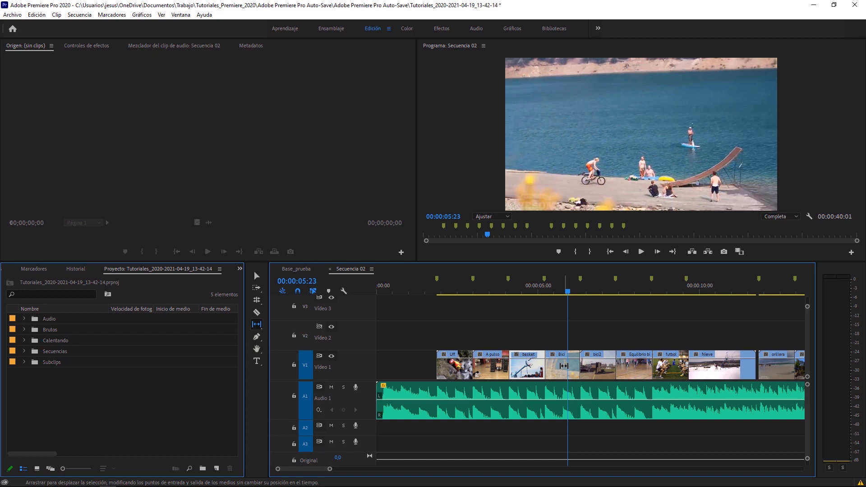
{"action": "left_click_drag", "start_coordinate": [563, 366], "coordinate": [525, 374]}
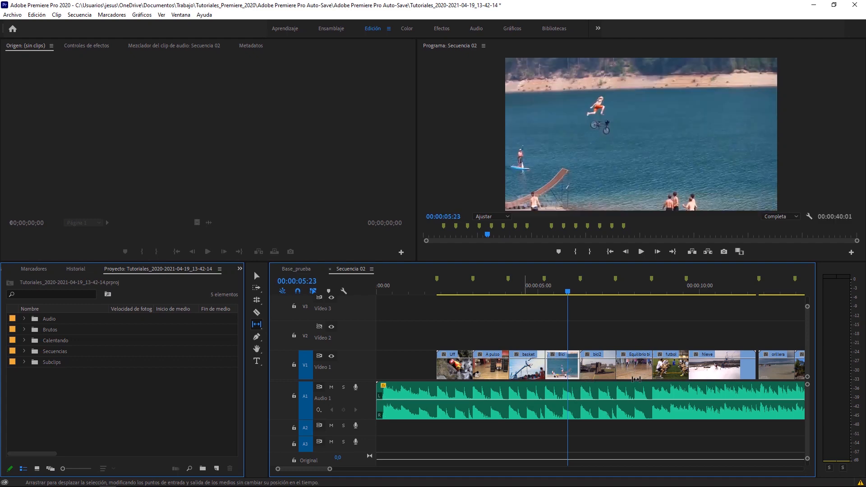
- Play the sequence from the basket clip to the start of the parkour clip to review the slipped clips
{"action": "left_click_drag", "start_coordinate": [568, 292], "coordinate": [534, 293]}
{"action": "left_click", "coordinate": [641, 252]}
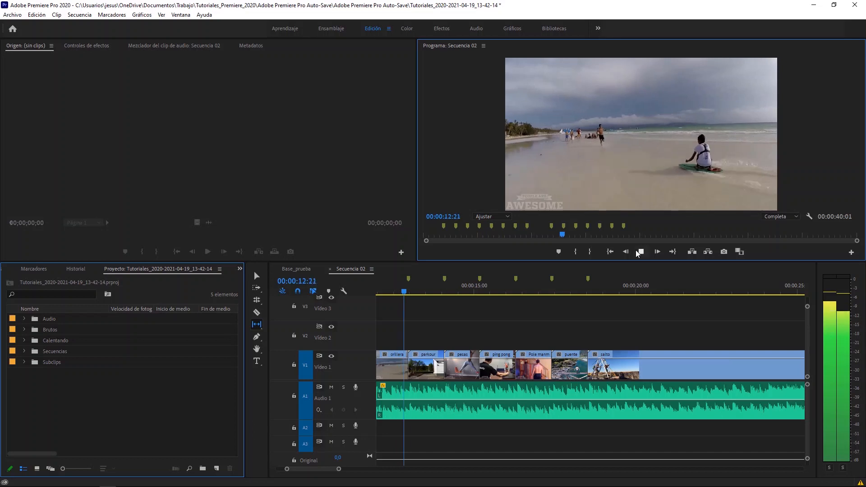
{"action": "left_click", "coordinate": [640, 252]}
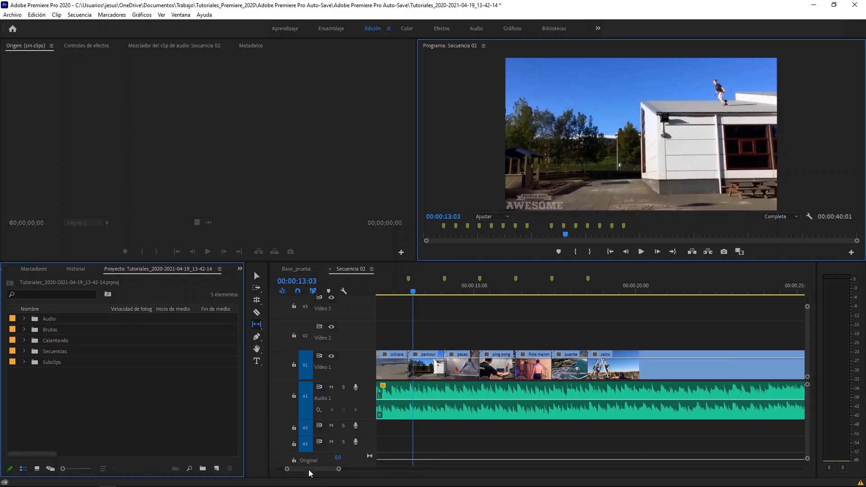
- Open the cut between A pulso and basket at 00:00:04:03 in trim mode, with the end of A pulso selected
{"action": "left_click_drag", "start_coordinate": [309, 470], "coordinate": [294, 469]}
{"action": "left_click_drag", "start_coordinate": [510, 288], "coordinate": [510, 291]}
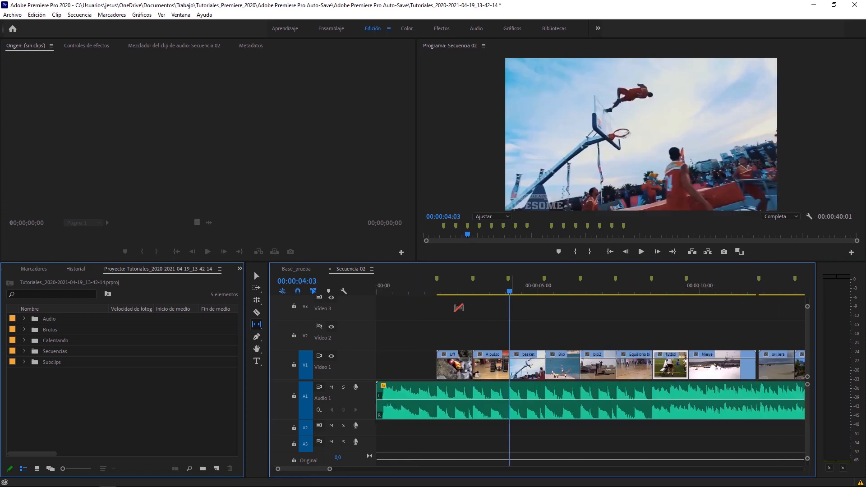
{"action": "left_click", "coordinate": [256, 279]}
{"action": "double_click", "coordinate": [509, 366]}
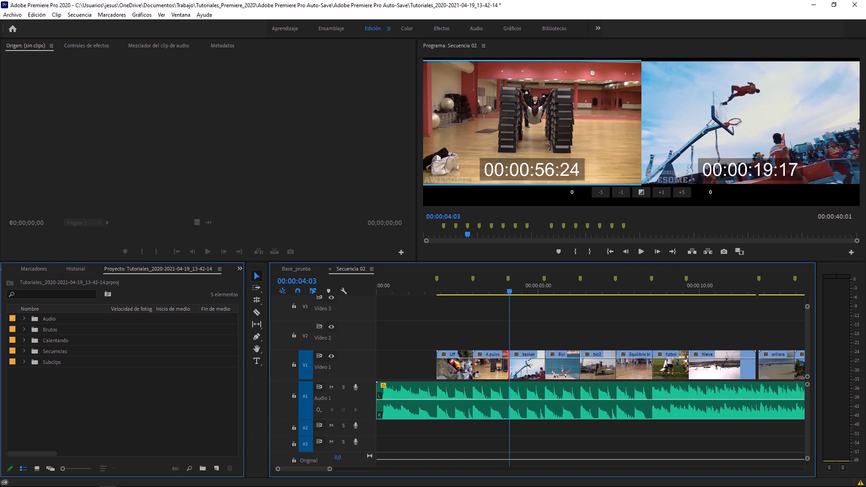
- Trim the end of the A pulso clip back by 9 single frames in trim mode
{"action": "left_click", "coordinate": [620, 195]}
{"action": "left_click", "coordinate": [621, 195]}
{"action": "left_click", "coordinate": [621, 195]}
{"action": "left_click", "coordinate": [620, 195]}
{"action": "left_click", "coordinate": [621, 195]}
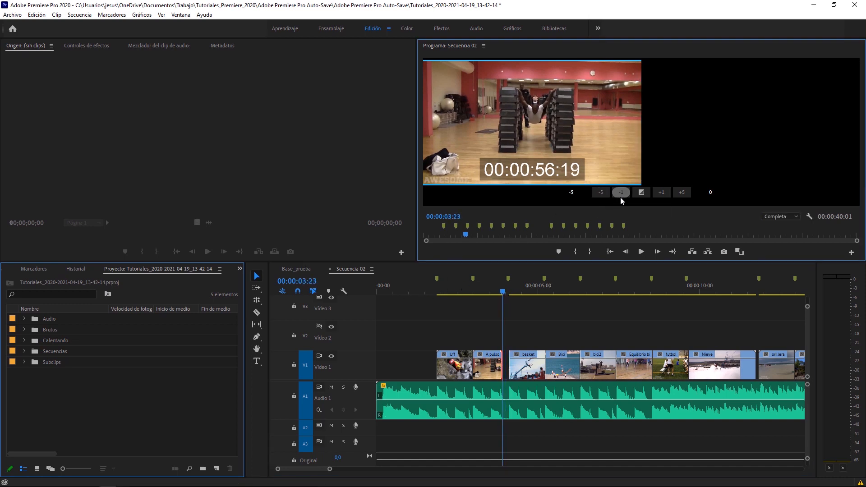
{"action": "left_click", "coordinate": [621, 195]}
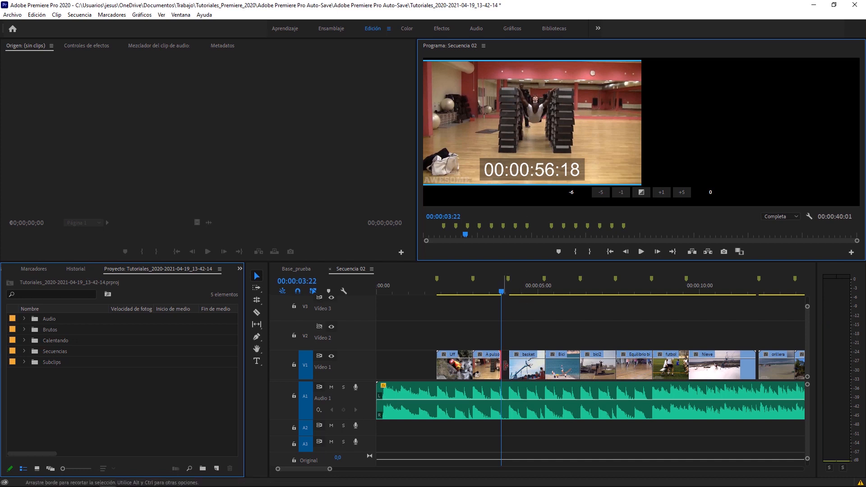
{"action": "left_click", "coordinate": [621, 194]}
{"action": "left_click", "coordinate": [621, 194]}
{"action": "left_click", "coordinate": [621, 194]}
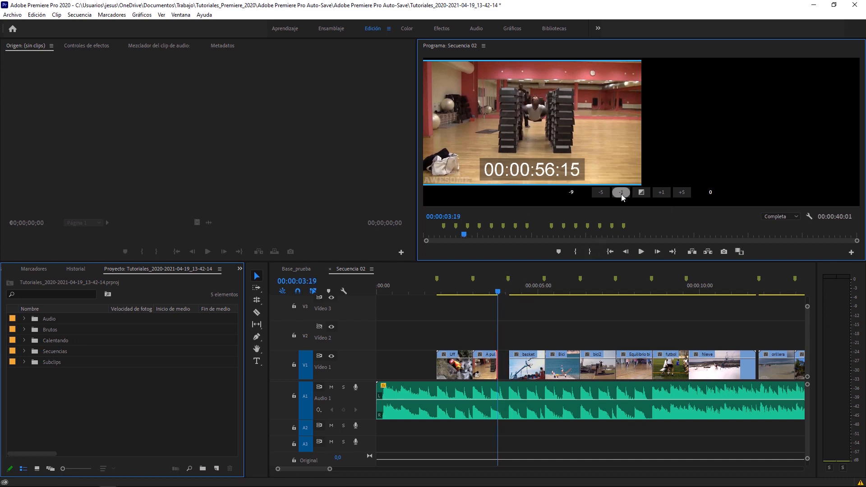
- Extend the end of the A pulso clip forward by 7 single frames, leaving its trim offset at -2
{"action": "left_click", "coordinate": [664, 195]}
{"action": "left_click", "coordinate": [664, 196]}
{"action": "left_click", "coordinate": [664, 196]}
{"action": "left_click", "coordinate": [664, 196]}
{"action": "left_click", "coordinate": [664, 196]}
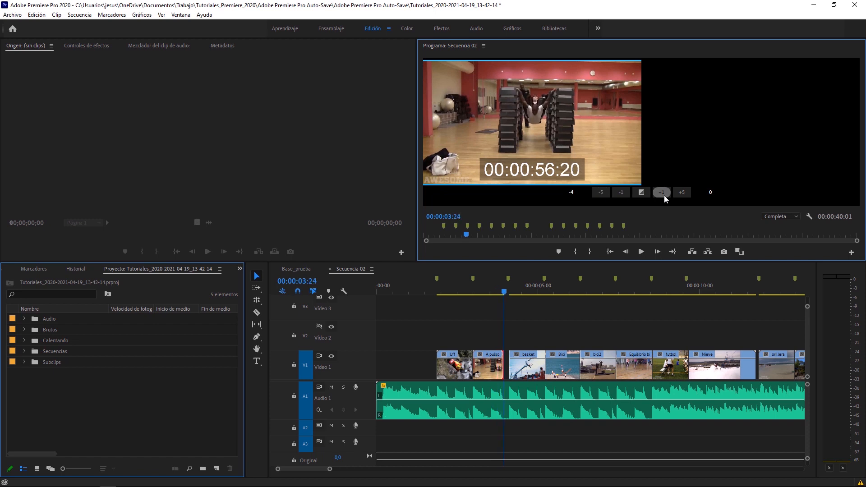
{"action": "left_click", "coordinate": [664, 196]}
{"action": "left_click", "coordinate": [664, 196]}
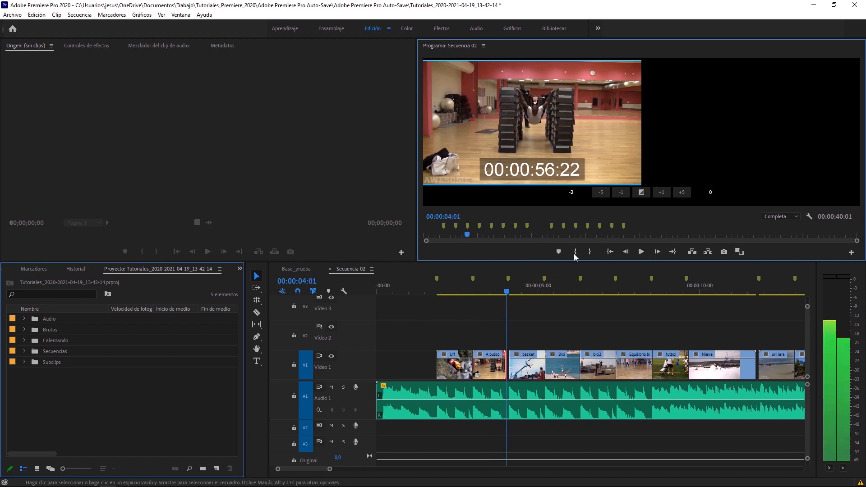
- Shorten the end of the A pulso clip by another 5 single frames
{"action": "left_click", "coordinate": [627, 194]}
{"action": "left_click", "coordinate": [627, 194]}
{"action": "left_click", "coordinate": [626, 194]}
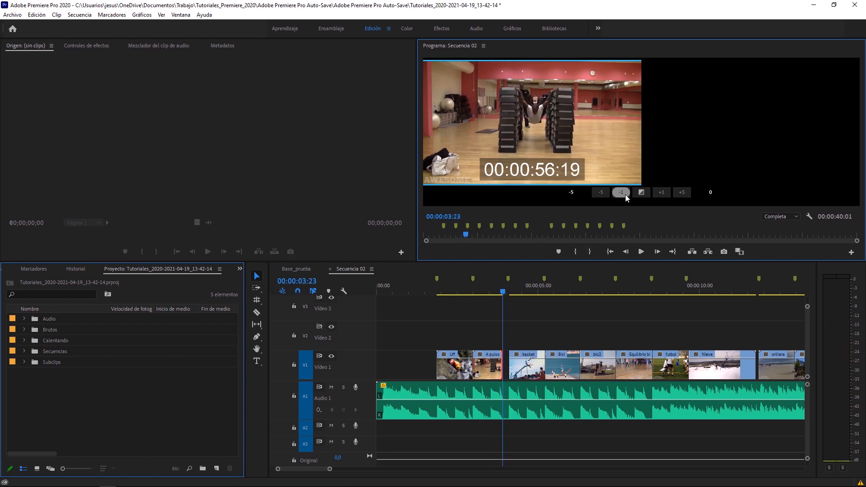
{"action": "left_click", "coordinate": [626, 195]}
{"action": "left_click", "coordinate": [624, 195]}
- Extend the end of A pulso until it meets the basket clip, and try a one-frame trim back and forward
{"action": "left_click", "coordinate": [662, 194]}
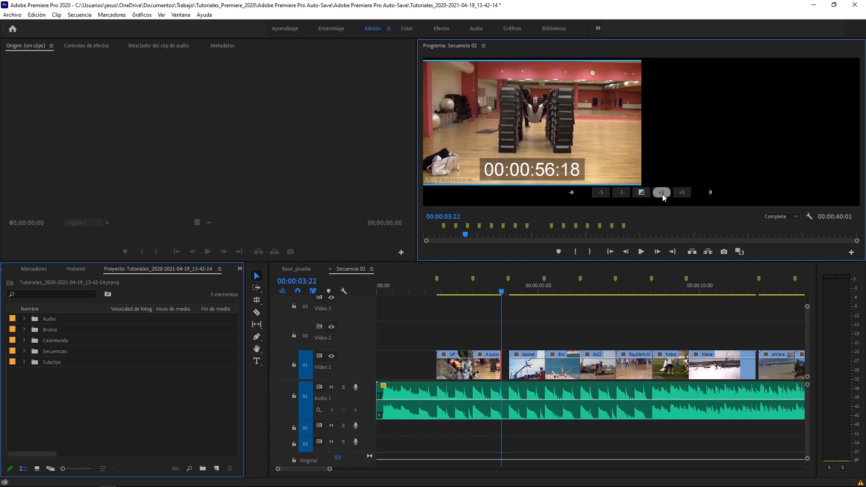
{"action": "left_click", "coordinate": [663, 194]}
{"action": "left_click", "coordinate": [665, 194]}
{"action": "left_click", "coordinate": [666, 194]}
{"action": "left_click", "coordinate": [681, 193]}
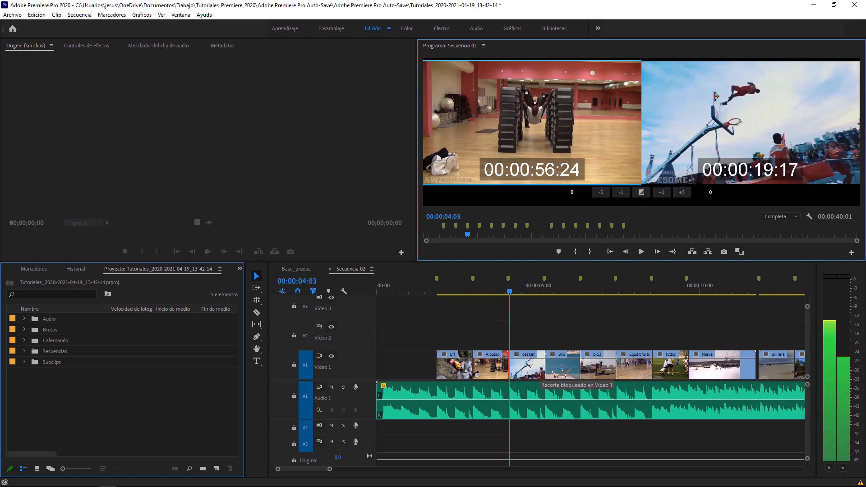
{"action": "left_click", "coordinate": [622, 193]}
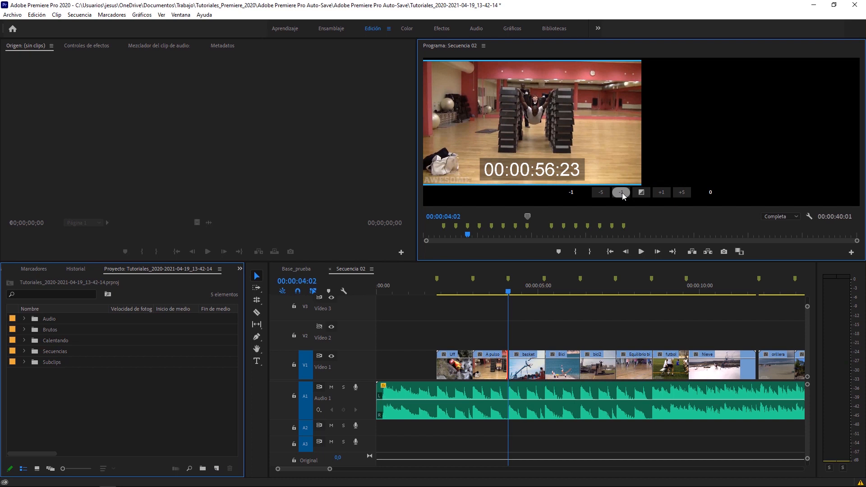
{"action": "left_click", "coordinate": [662, 193]}
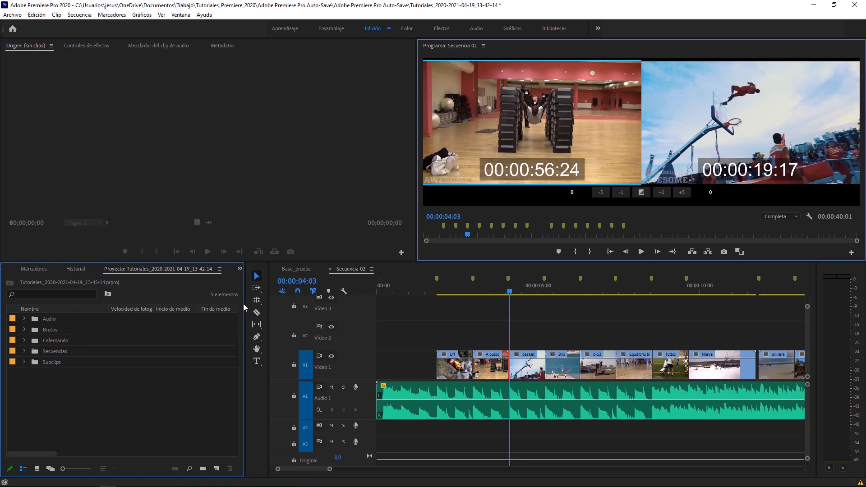
- Roll the cut between A pulso and basket back 3 frames and forward 5 frames, and play the result
{"action": "left_click", "coordinate": [643, 121]}
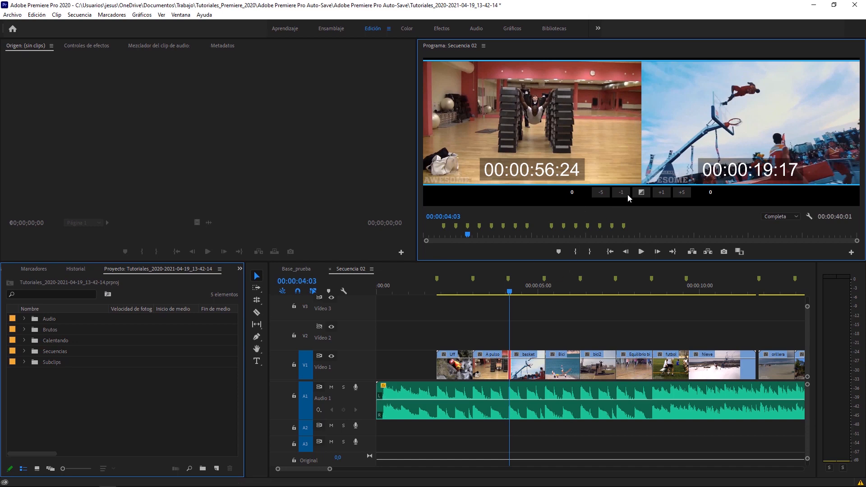
{"action": "left_click", "coordinate": [627, 195]}
{"action": "left_click", "coordinate": [627, 195]}
{"action": "left_click", "coordinate": [626, 195]}
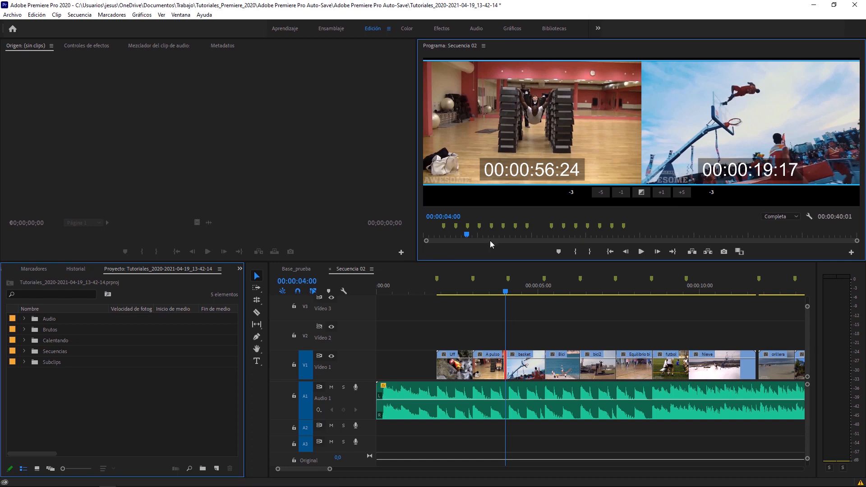
{"action": "left_click", "coordinate": [682, 193]}
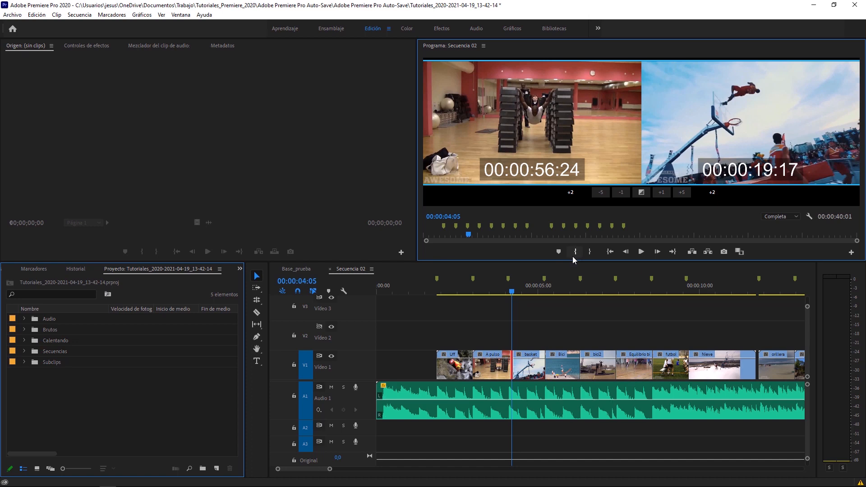
{"action": "key", "text": "space"}
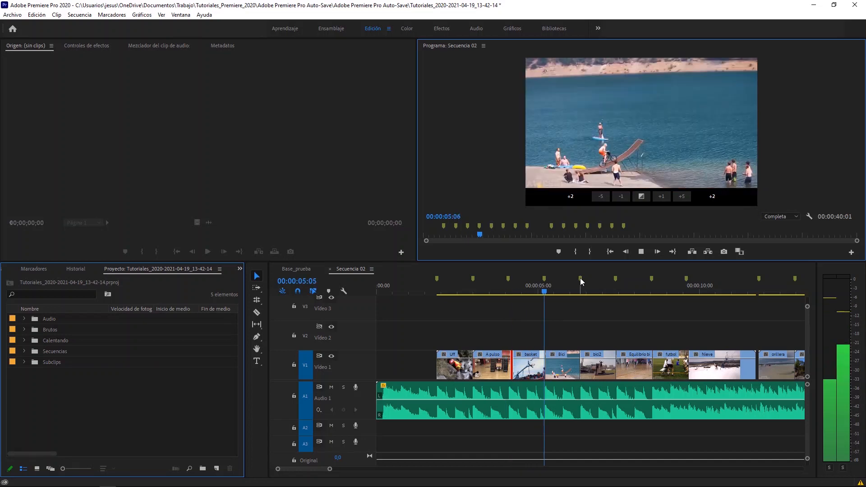
{"action": "key", "text": "space"}
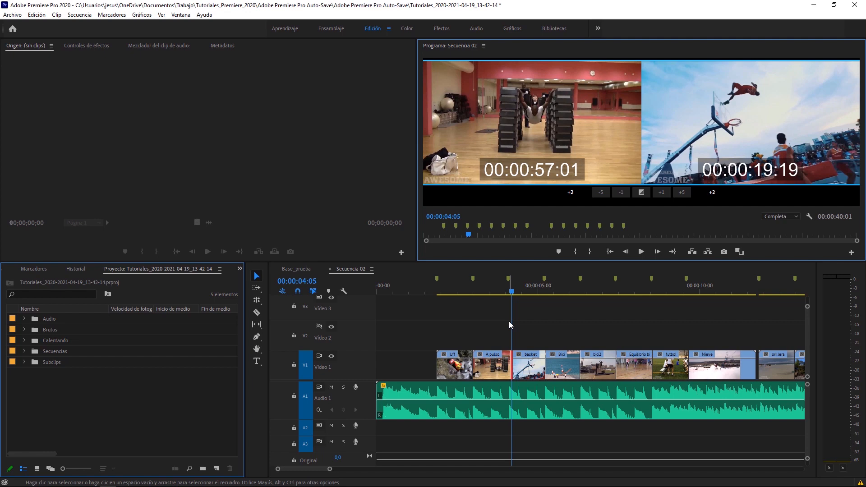
- Ripple trim the start of the A pulso clip by +4 frames at its cut with the preceding clip
{"action": "left_click", "coordinate": [256, 277]}
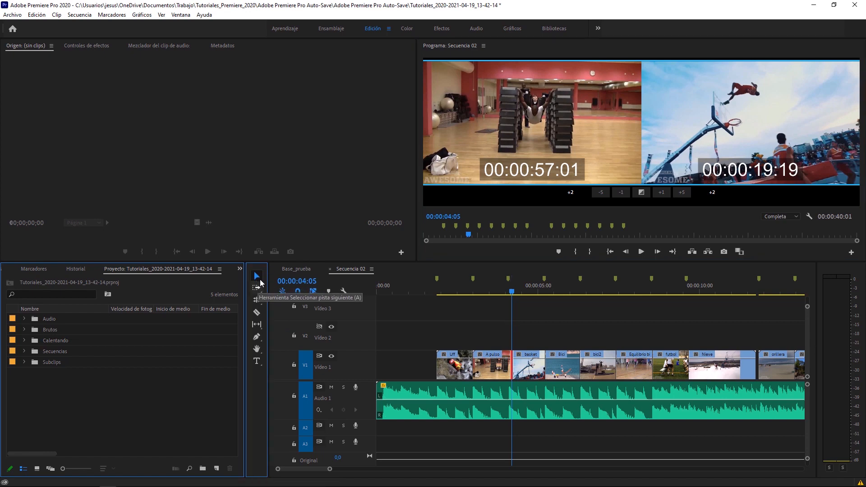
{"action": "left_click", "coordinate": [257, 300]}
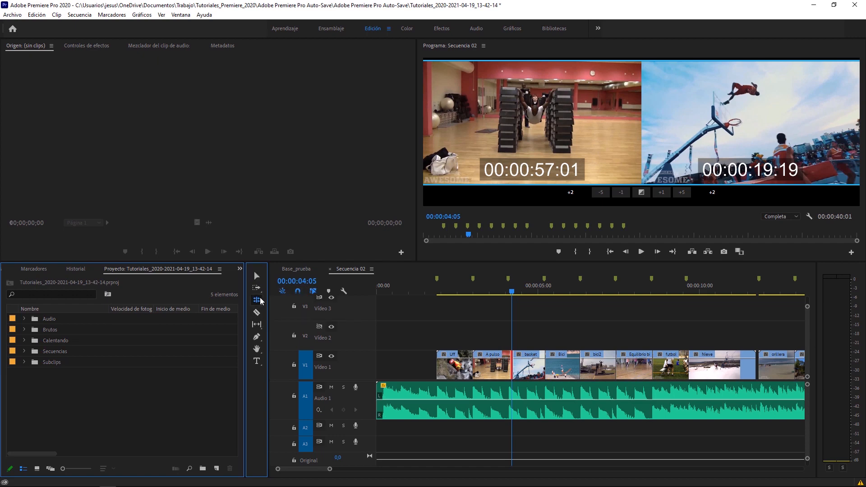
{"action": "left_click", "coordinate": [299, 297]}
{"action": "double_click", "coordinate": [474, 369]}
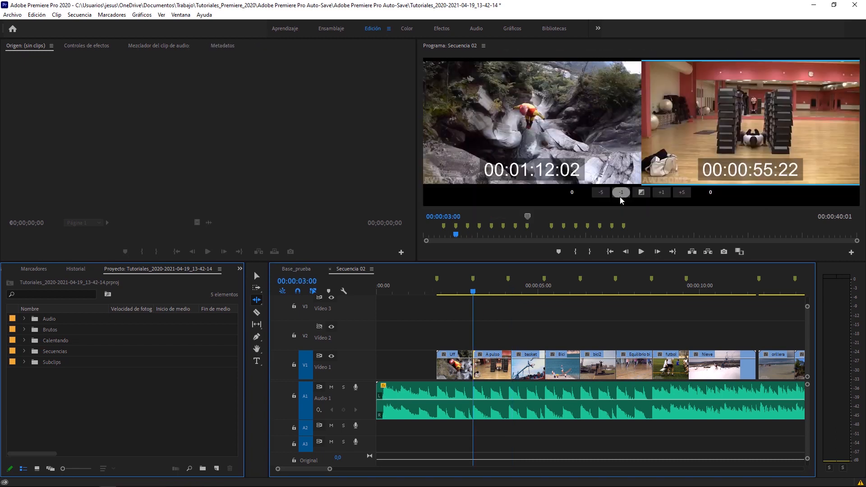
{"action": "left_click", "coordinate": [662, 193]}
{"action": "left_click", "coordinate": [661, 193]}
{"action": "left_click", "coordinate": [661, 193]}
{"action": "left_click", "coordinate": [661, 193]}
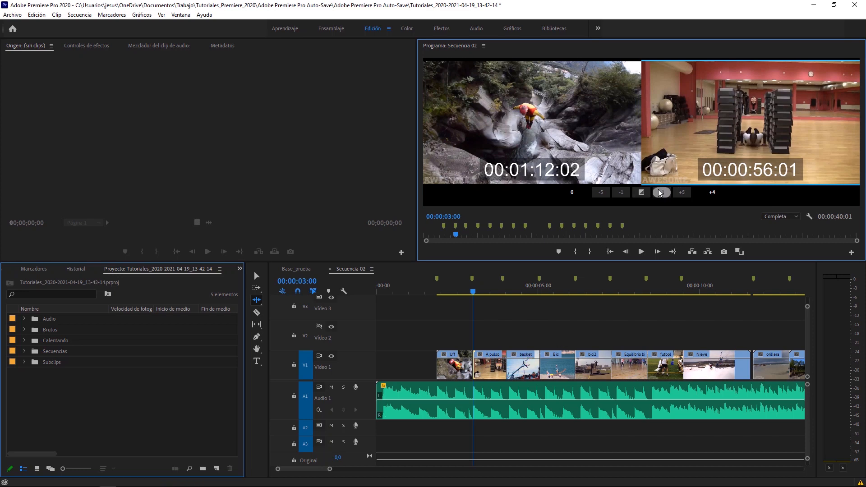
- Reduce the ripple trim at the start of A pulso by 3 frames to an offset of +1
{"action": "left_click", "coordinate": [626, 196]}
{"action": "left_click", "coordinate": [626, 196]}
{"action": "left_click", "coordinate": [626, 196]}
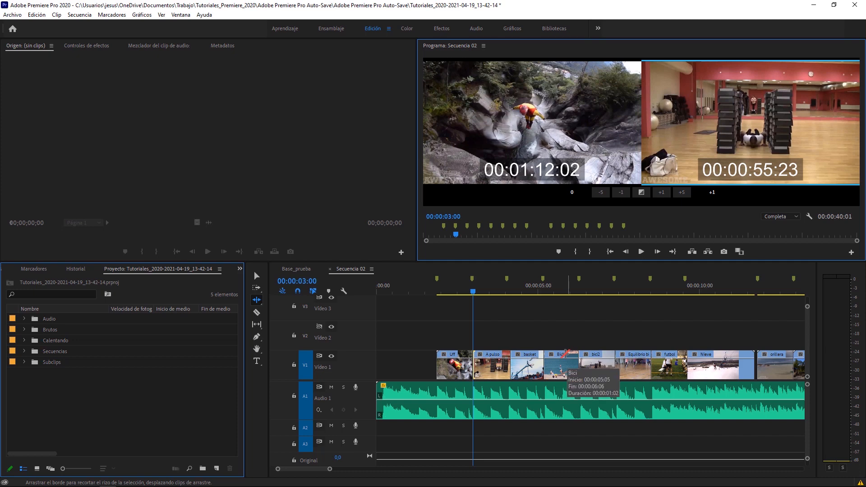
- Duplicate the salto clip from Video 1 onto Video 2, directly above the original
{"action": "mouse_move", "coordinate": [382, 485]}
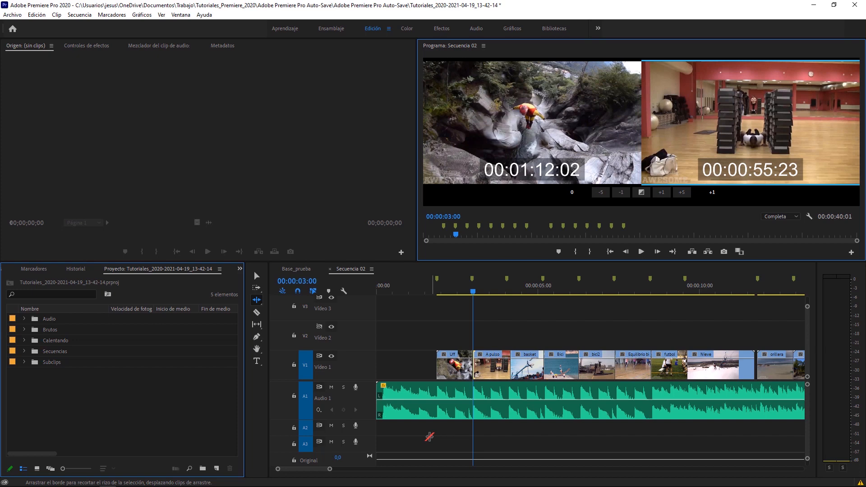
{"action": "left_click_drag", "start_coordinate": [329, 469], "coordinate": [370, 466]}
{"action": "left_click", "coordinate": [256, 325]}
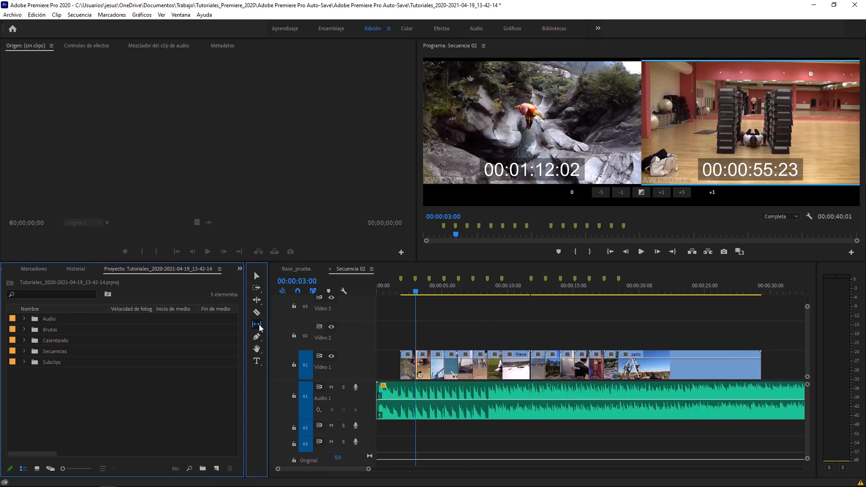
{"action": "left_click_drag", "start_coordinate": [260, 328], "coordinate": [297, 335]}
{"action": "key", "text": "v"}
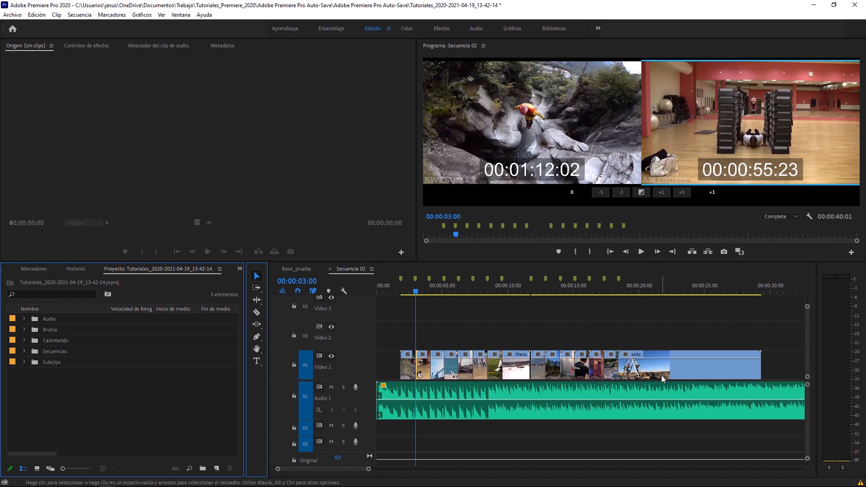
{"action": "left_click", "coordinate": [654, 369]}
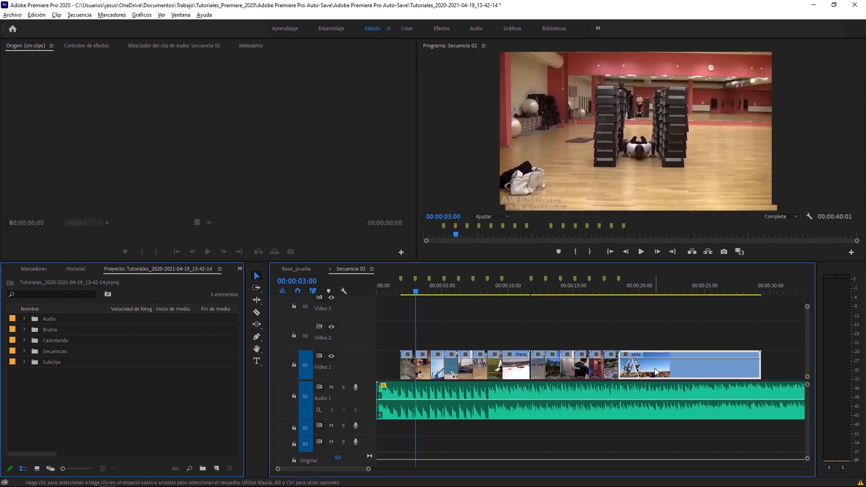
{"action": "left_click_drag", "start_coordinate": [654, 369], "coordinate": [645, 339]}
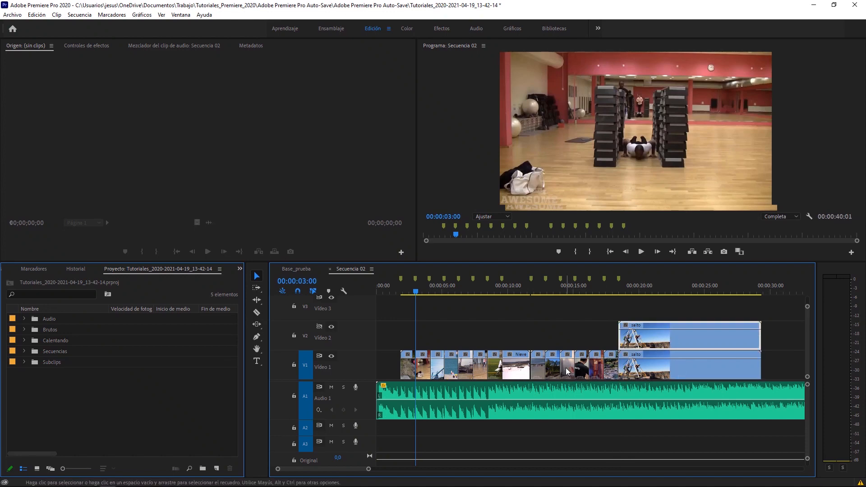
- Duplicate the pesas and Nieve clips onto Video 2 and shift all three copies toward the end of the sequence
{"action": "left_click_drag", "start_coordinate": [569, 371], "coordinate": [566, 339]}
{"action": "left_click_drag", "start_coordinate": [519, 371], "coordinate": [518, 339]}
{"action": "left_click_drag", "start_coordinate": [468, 304], "coordinate": [786, 334]}
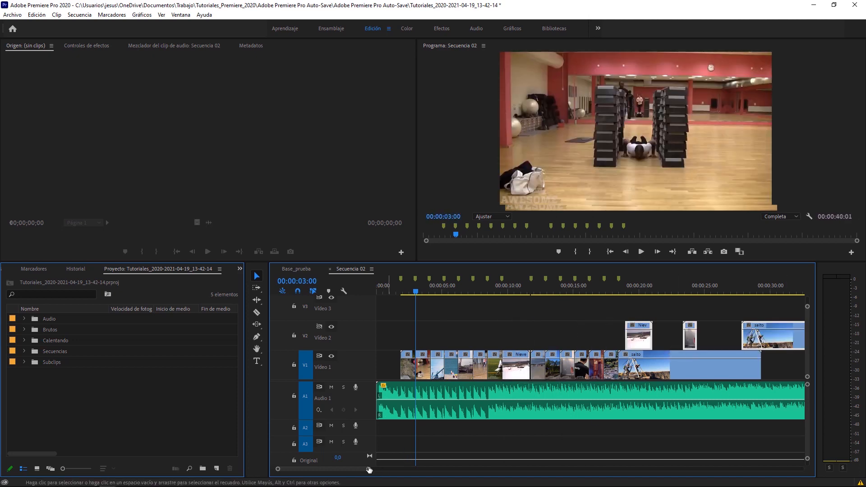
- Shift the three copied clips on Video 2 later in the sequence and close the gaps between them
{"action": "left_click_drag", "start_coordinate": [368, 471], "coordinate": [397, 469]}
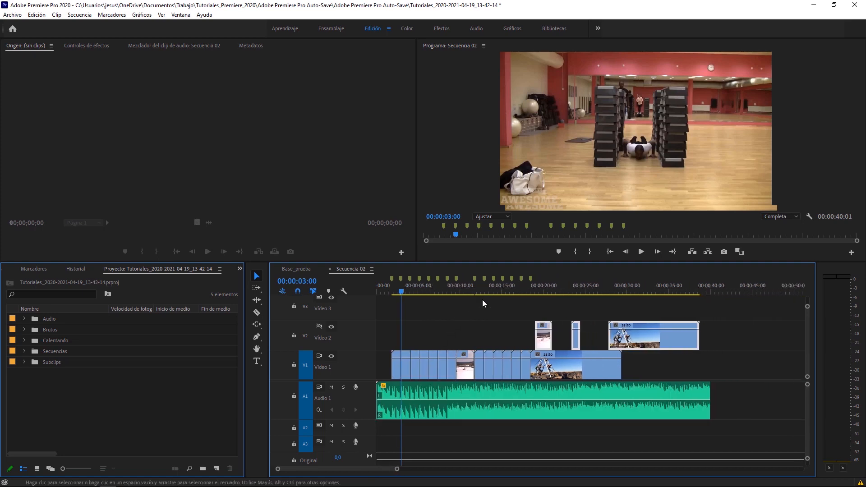
{"action": "left_click_drag", "start_coordinate": [661, 341], "coordinate": [761, 340]}
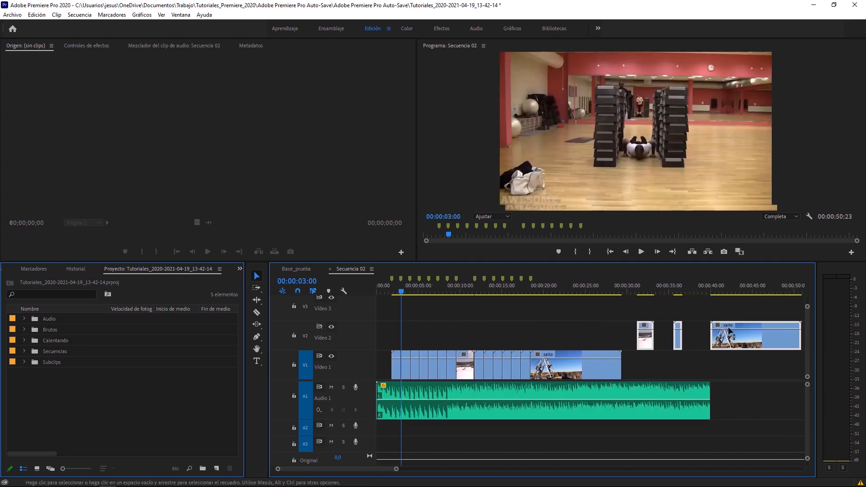
{"action": "key", "text": "shift+g"}
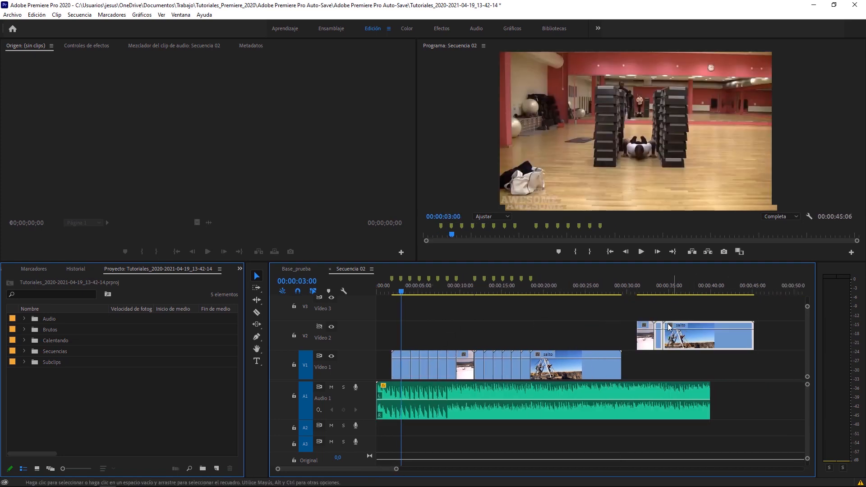
- Use the Slide tool on Video 2 to slide the salto copy later and reposition the pesas copy between its neighbours
{"action": "left_click", "coordinate": [258, 326]}
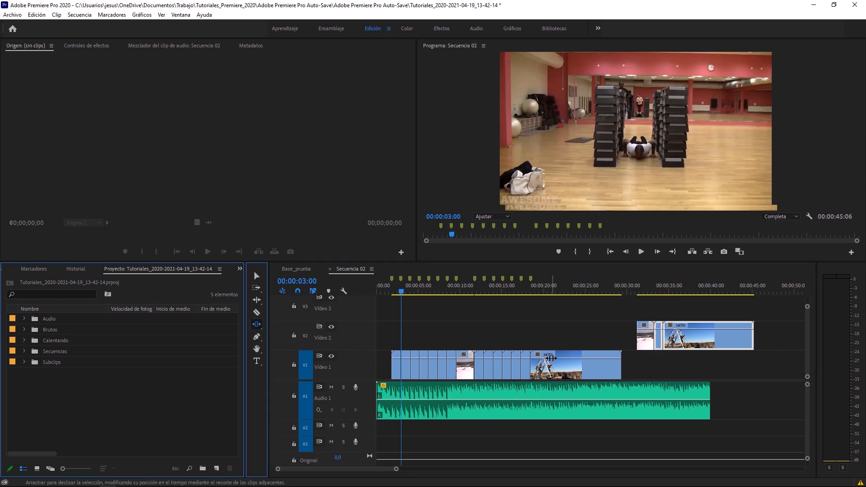
{"action": "left_click", "coordinate": [674, 365]}
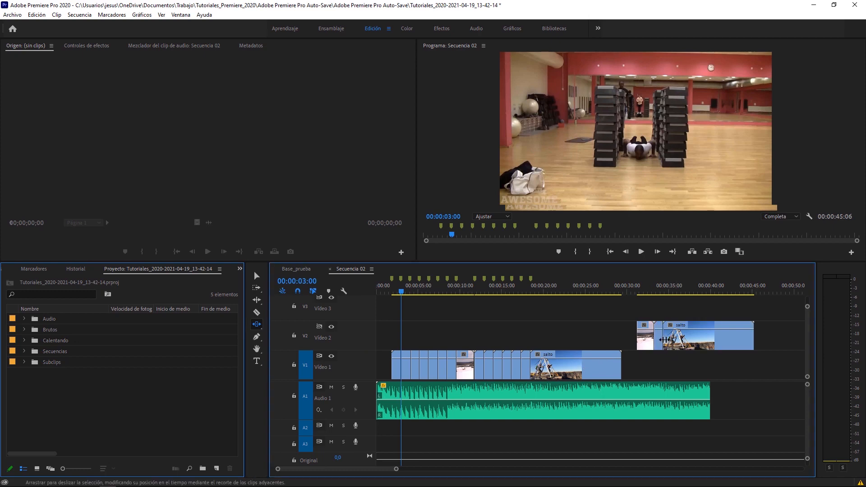
{"action": "mouse_move", "coordinate": [657, 339]}
{"action": "left_mouse_down"}
{"action": "mouse_move", "coordinate": [665, 340]}
{"action": "mouse_move", "coordinate": [643, 345]}
{"action": "left_mouse_up"}
{"action": "left_click_drag", "start_coordinate": [706, 342], "coordinate": [753, 345]}
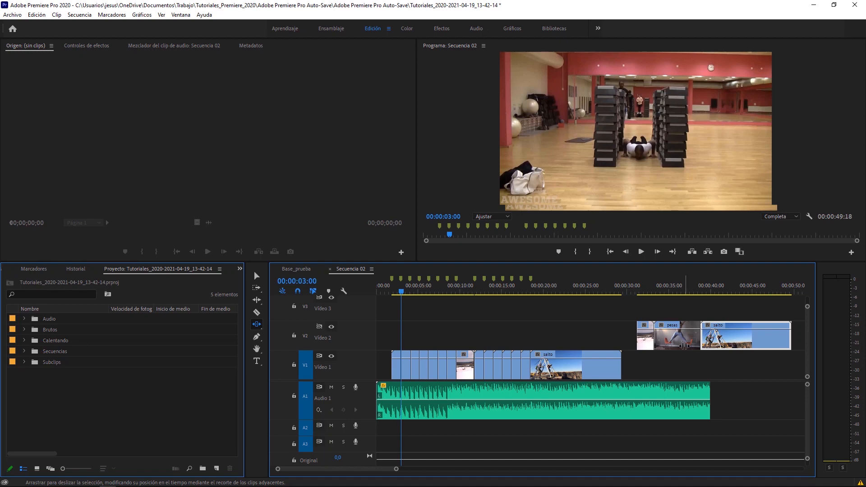
{"action": "left_click_drag", "start_coordinate": [673, 344], "coordinate": [693, 345]}
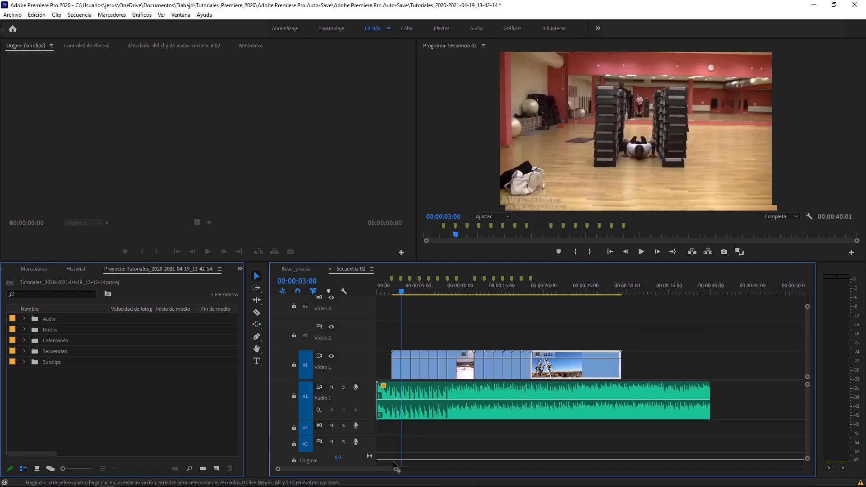
- Move the Pole and salto clips from Video 1 up to Video 2, back to back starting at 00:00:03:00
{"action": "mouse_move", "coordinate": [397, 469]}
{"action": "left_mouse_down"}
{"action": "mouse_move", "coordinate": [408, 470]}
{"action": "mouse_move", "coordinate": [362, 470]}
{"action": "mouse_move", "coordinate": [394, 469]}
{"action": "left_mouse_up"}
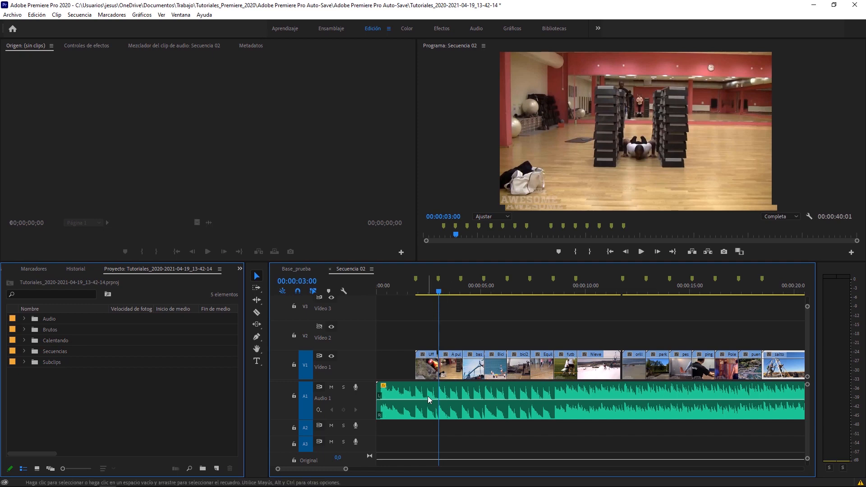
{"action": "left_click_drag", "start_coordinate": [346, 470], "coordinate": [375, 470]}
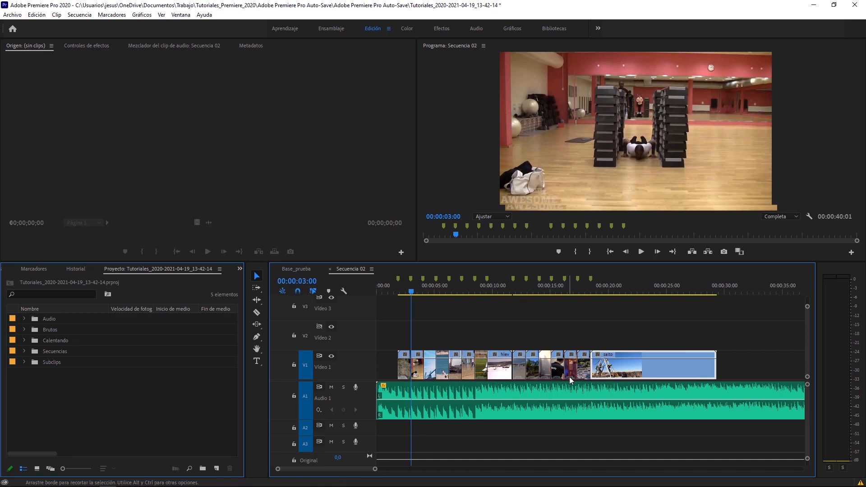
{"action": "left_click_drag", "start_coordinate": [572, 373], "coordinate": [421, 341]}
{"action": "left_click_drag", "start_coordinate": [676, 374], "coordinate": [499, 345]}
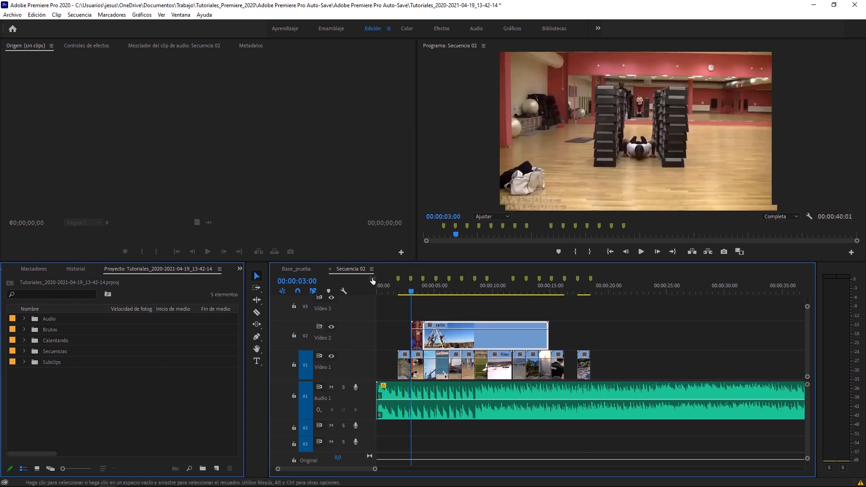
- Play the sequence from near its start to review how the Video 2 clips cover Video 1
{"action": "left_click_drag", "start_coordinate": [411, 292], "coordinate": [388, 289]}
{"action": "left_click", "coordinate": [640, 253]}
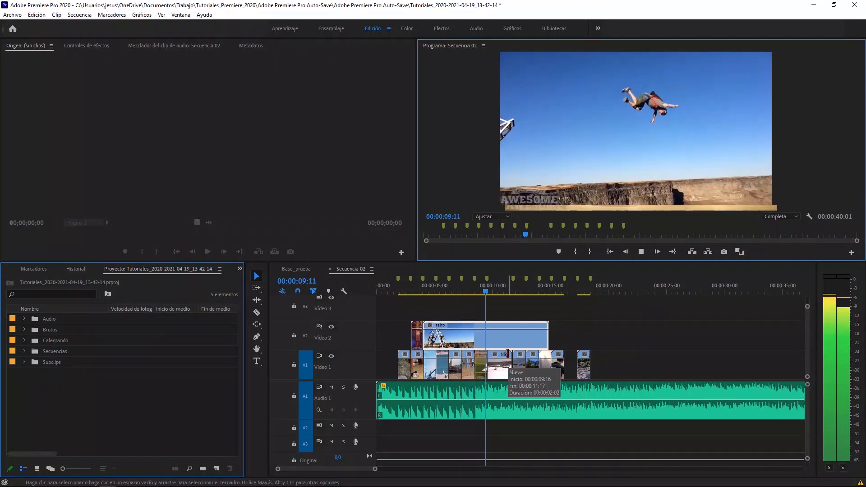
{"action": "key", "text": "space"}
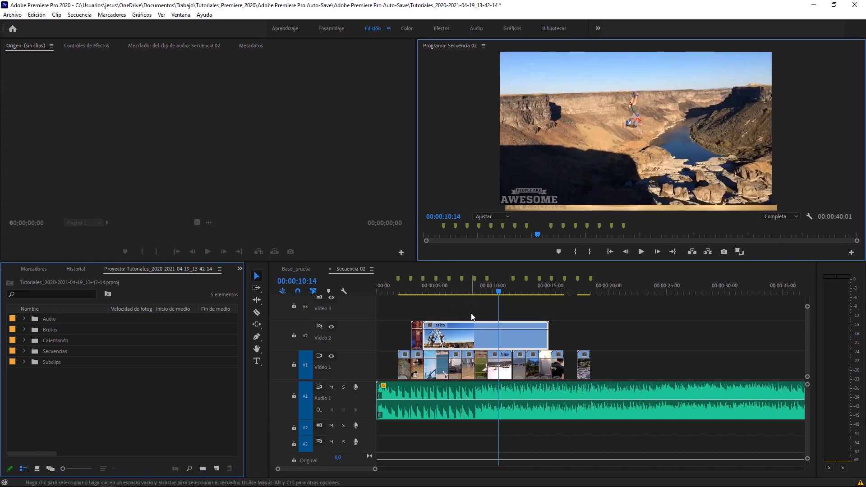
- Lower the opacity of the salto clip on Video 2 and play back the blend with the clips underneath
{"action": "left_click_drag", "start_coordinate": [467, 329], "coordinate": [467, 339]}
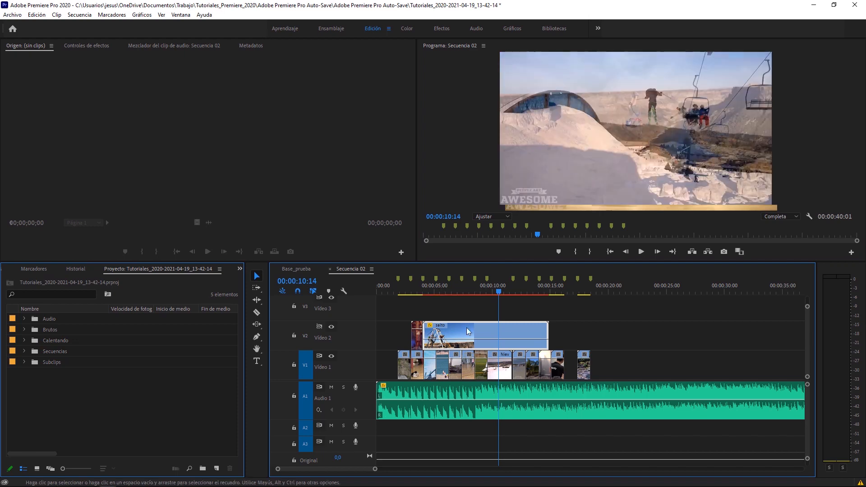
{"action": "left_click_drag", "start_coordinate": [473, 292], "coordinate": [450, 294]}
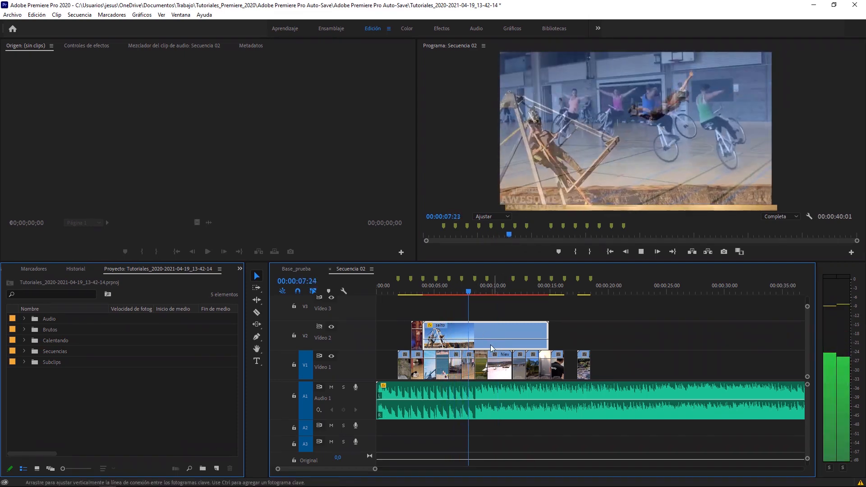
{"action": "key", "text": "space"}
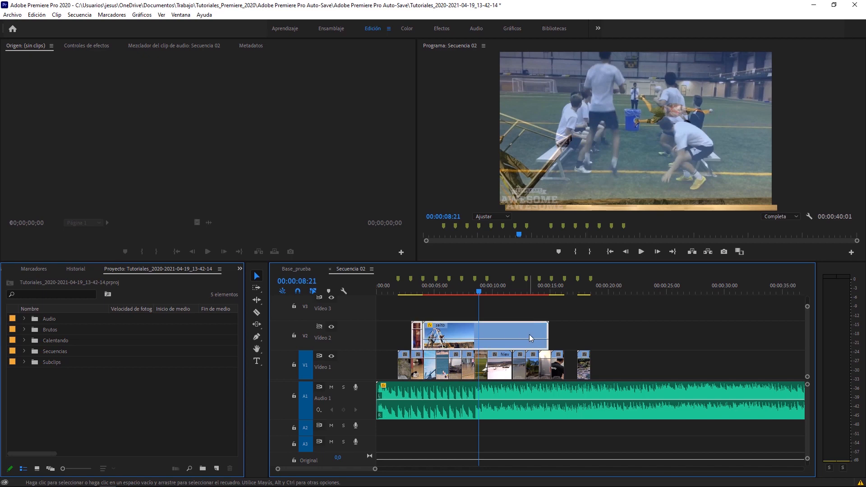
- Delete the Pole and salto clips from Video 2 and move the playhead to 00:00:08:08
{"action": "key", "text": "Delete"}
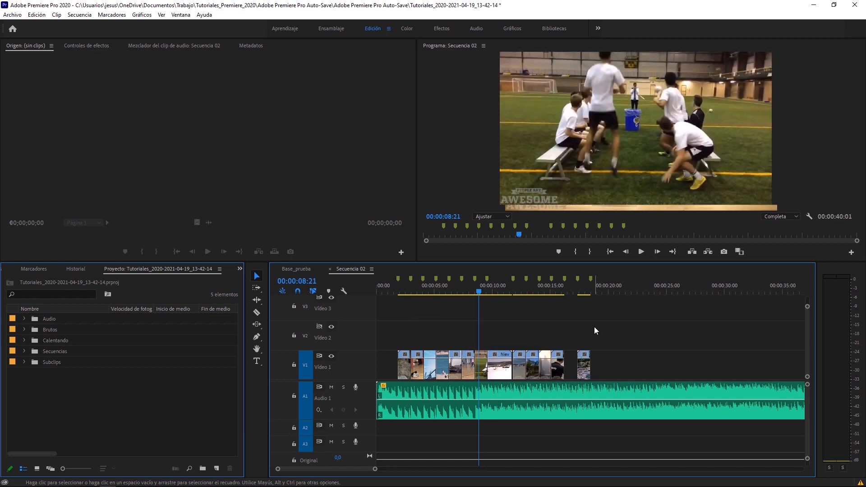
{"action": "left_click_drag", "start_coordinate": [480, 291], "coordinate": [416, 292]}
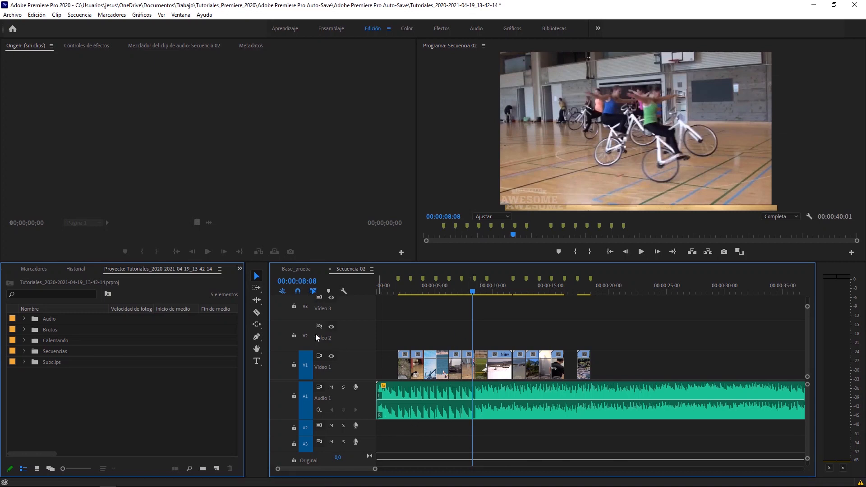
- Try moving all Video 1 clips from the third one onward later in the sequence, and undo the move
{"action": "left_click_drag", "start_coordinate": [430, 316], "coordinate": [614, 360]}
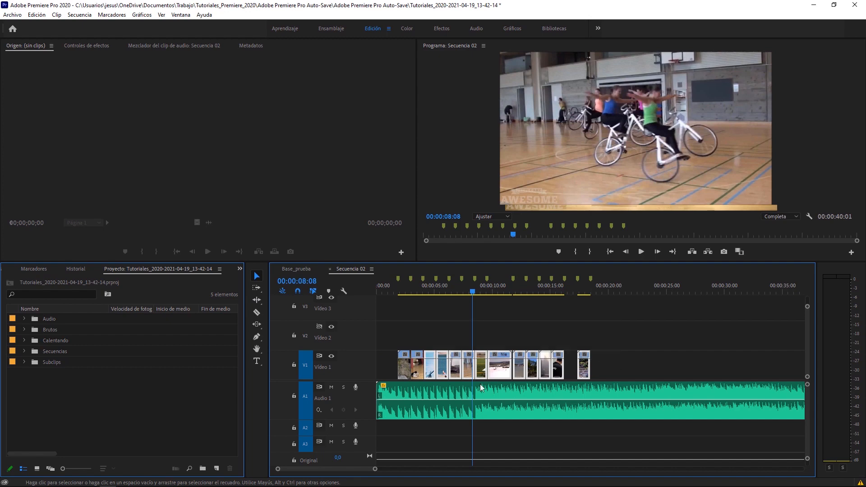
{"action": "left_click_drag", "start_coordinate": [443, 367], "coordinate": [598, 372]}
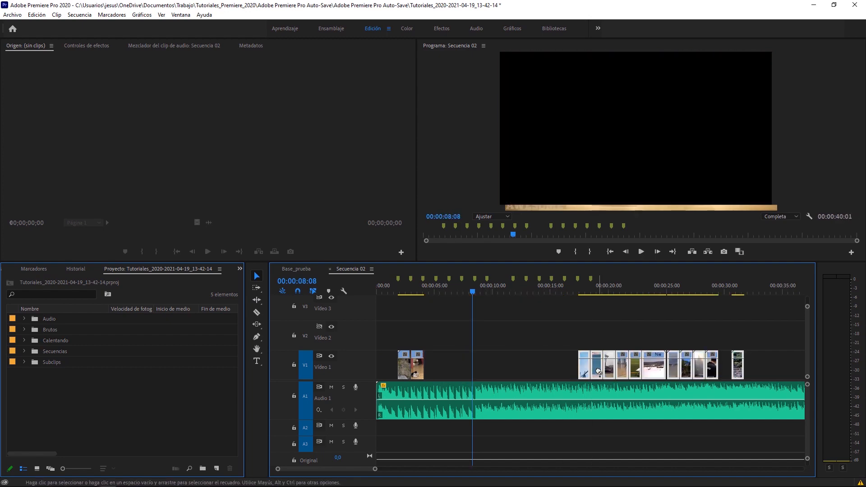
{"action": "left_click_drag", "start_coordinate": [539, 309], "coordinate": [513, 372]}
{"action": "key", "text": "ctrl+z"}
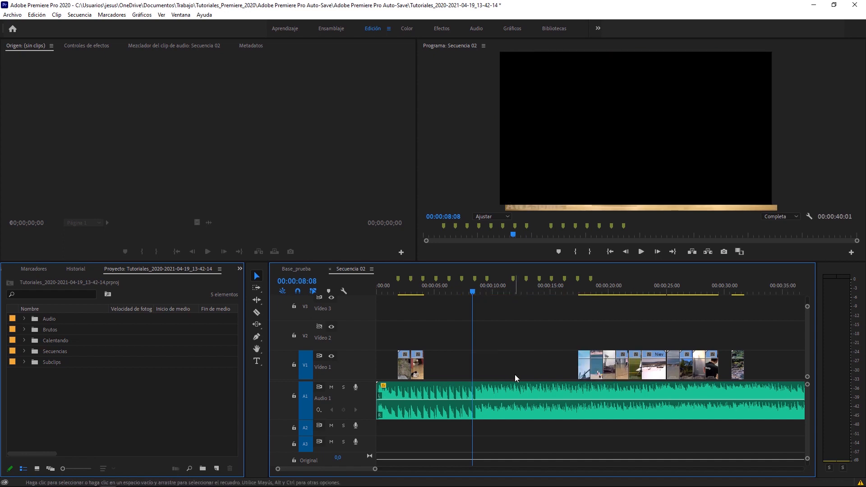
{"action": "left_click", "coordinate": [515, 375]}
{"action": "key", "text": "Delete"}
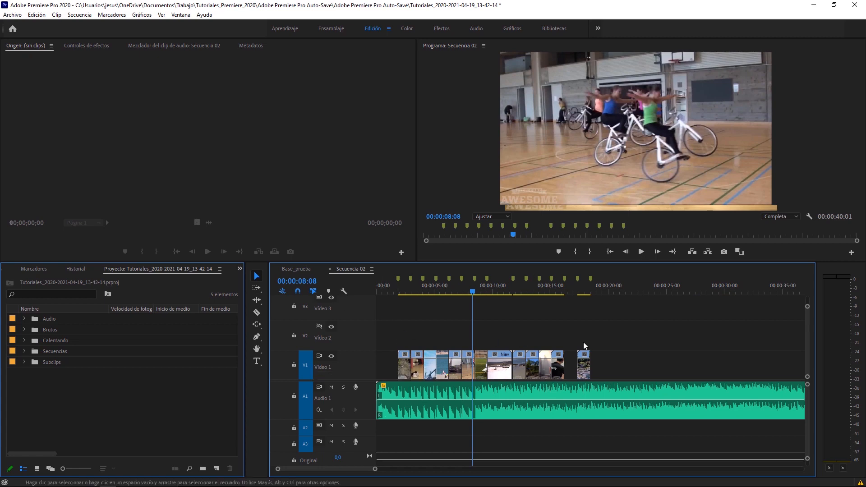
- Select all clips from Bici onward with the Track Select Forward tool and lock the Audio 1 track
{"action": "mouse_move", "coordinate": [375, 469]}
{"action": "left_mouse_down"}
{"action": "mouse_move", "coordinate": [488, 469]}
{"action": "mouse_move", "coordinate": [412, 467]}
{"action": "mouse_move", "coordinate": [425, 469]}
{"action": "left_mouse_up"}
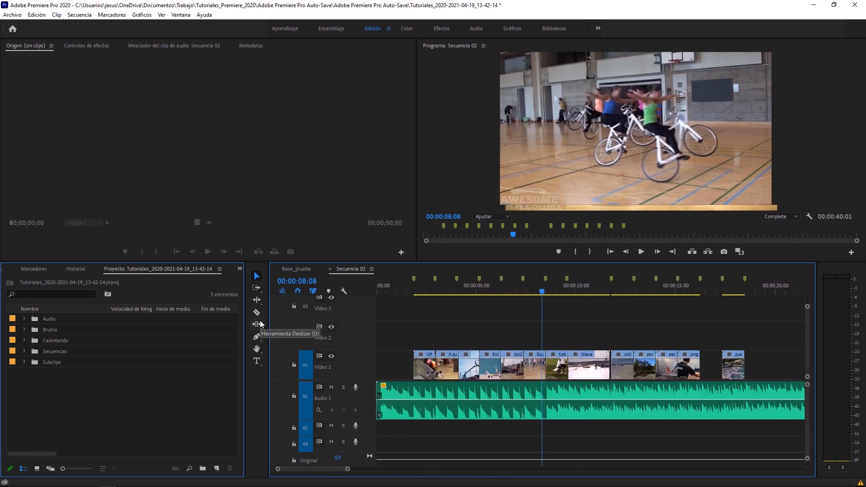
{"action": "left_click", "coordinate": [256, 288]}
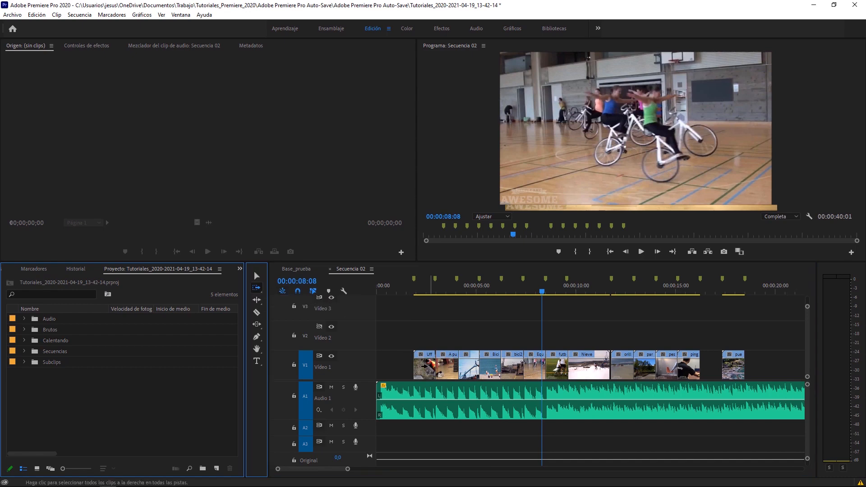
{"action": "left_click", "coordinate": [425, 366]}
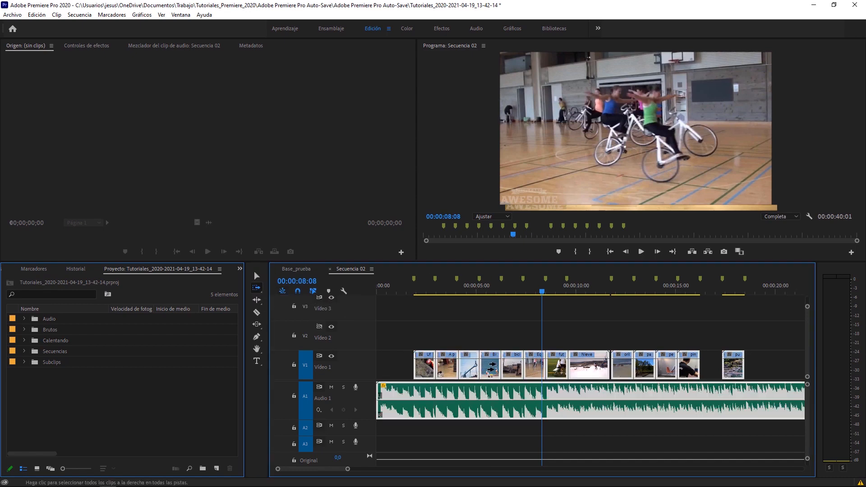
{"action": "left_click", "coordinate": [495, 367]}
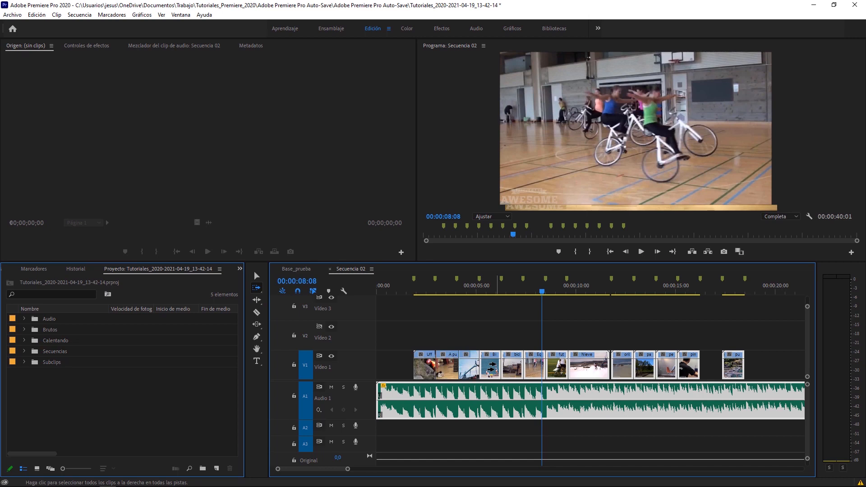
{"action": "left_click", "coordinate": [294, 395]}
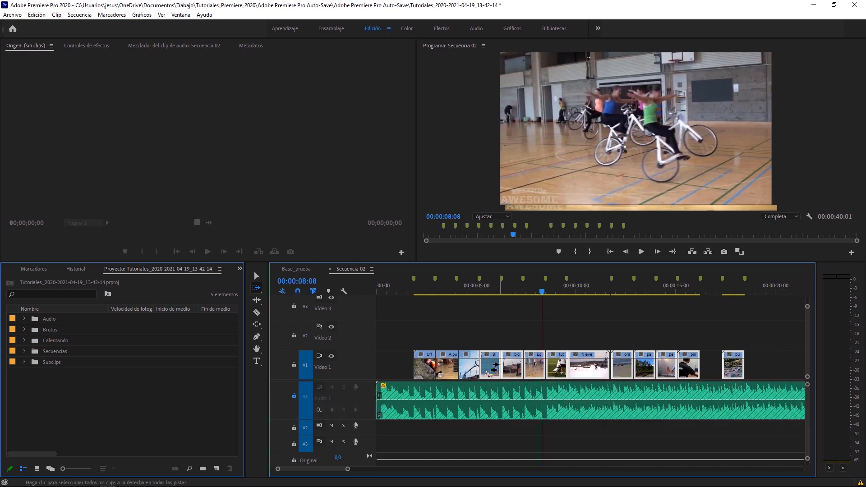
- Shift the Video 1 clips from Bici onward to the marker near 12 seconds, and those from Nieve onward further along
{"action": "left_click_drag", "start_coordinate": [495, 366], "coordinate": [624, 368]}
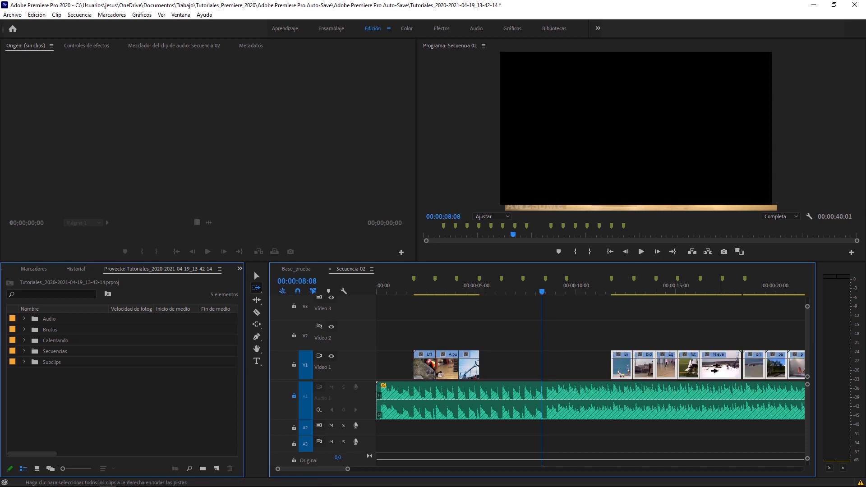
{"action": "left_click_drag", "start_coordinate": [721, 368], "coordinate": [767, 368]}
{"action": "mouse_move", "coordinate": [356, 481]}
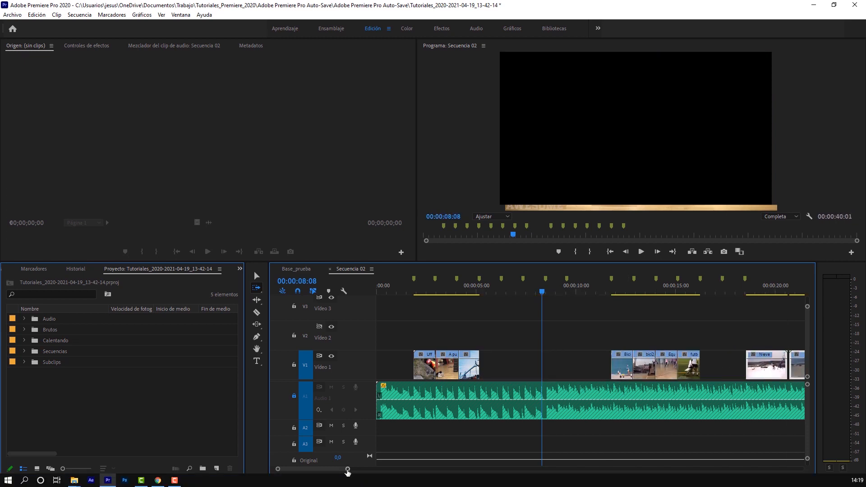
{"action": "left_click_drag", "start_coordinate": [347, 470], "coordinate": [403, 469]}
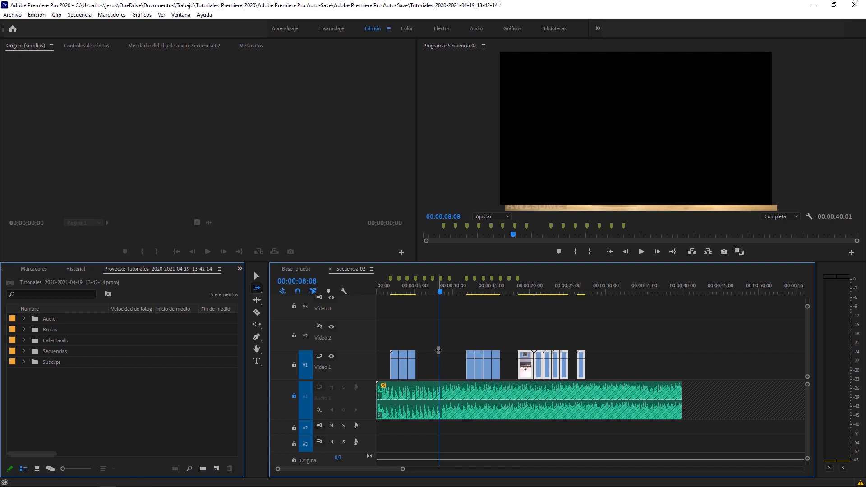
- Try to shift the bici2 clip and all clips before it slightly earlier with the Track Select Backward tool
{"action": "left_click", "coordinate": [257, 287]}
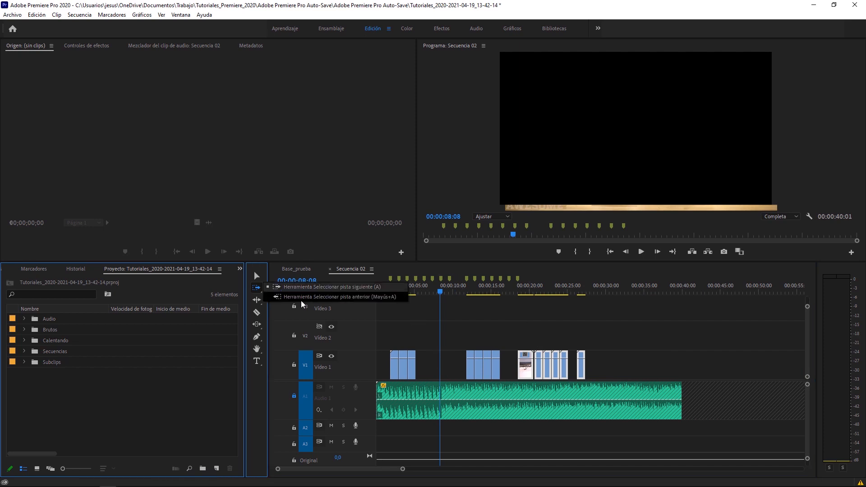
{"action": "left_click", "coordinate": [302, 298]}
{"action": "left_click_drag", "start_coordinate": [479, 369], "coordinate": [465, 369]}
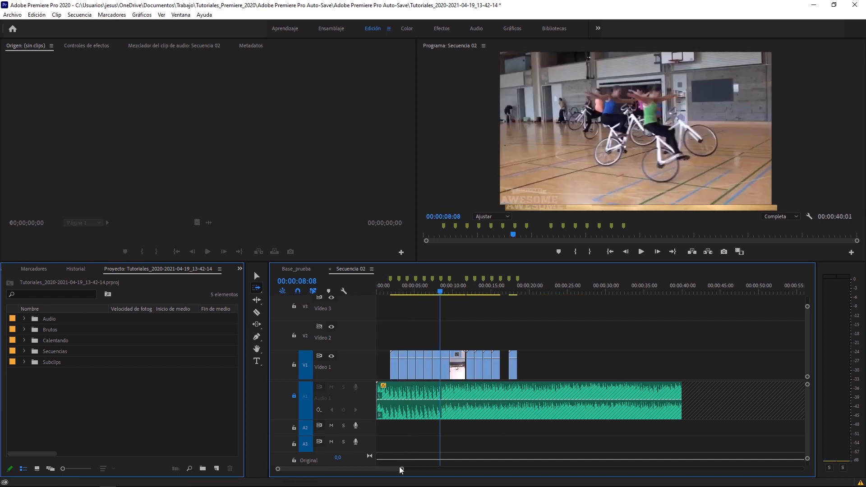
{"action": "left_click_drag", "start_coordinate": [401, 470], "coordinate": [533, 471]}
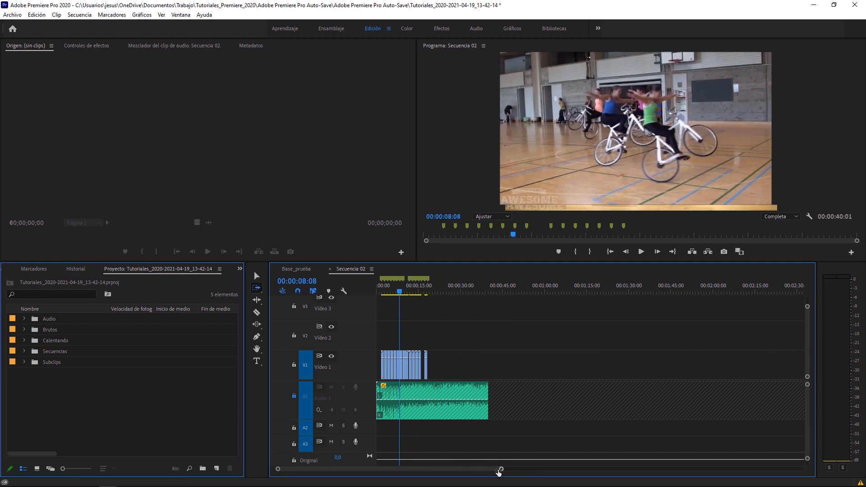
{"action": "left_click_drag", "start_coordinate": [498, 472], "coordinate": [392, 472]}
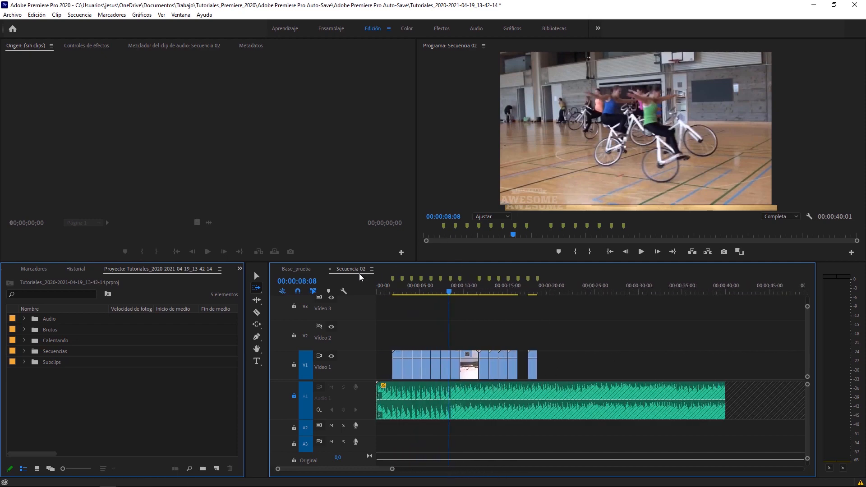